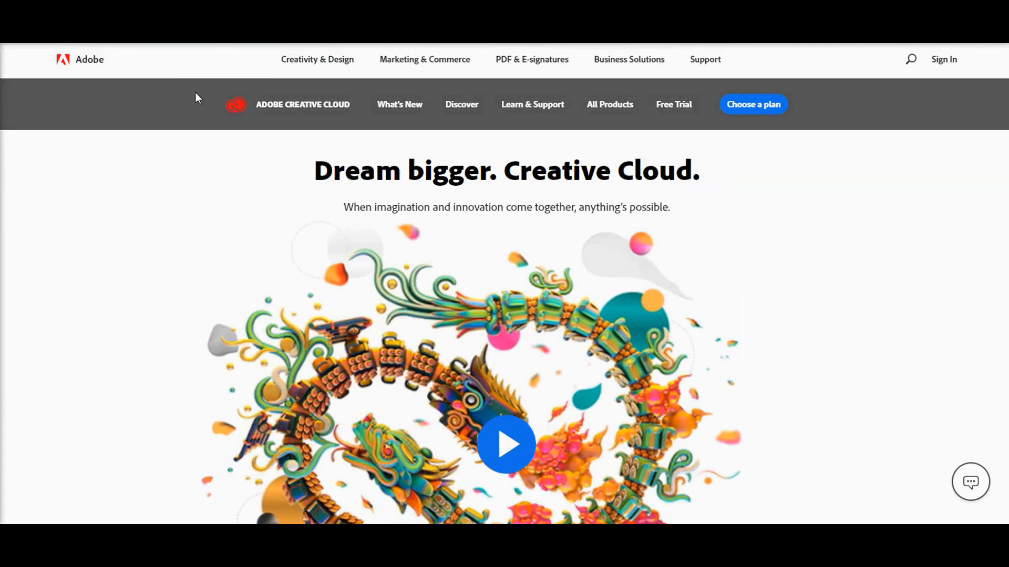
# Look through the Creative Cloud landing page and open the complete overview of plans and pricing
pyautogui.scroll(-2, 243, 165)
pyautogui.scroll(-5, 244, 165)
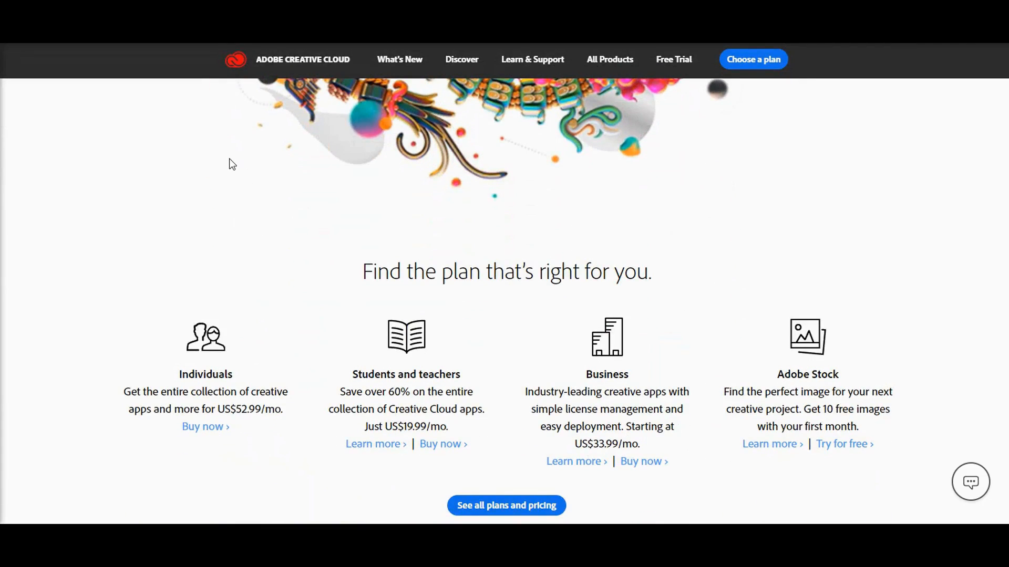
pyautogui.scroll(7, 230, 162)
pyautogui.scroll(-3, 202, 199)
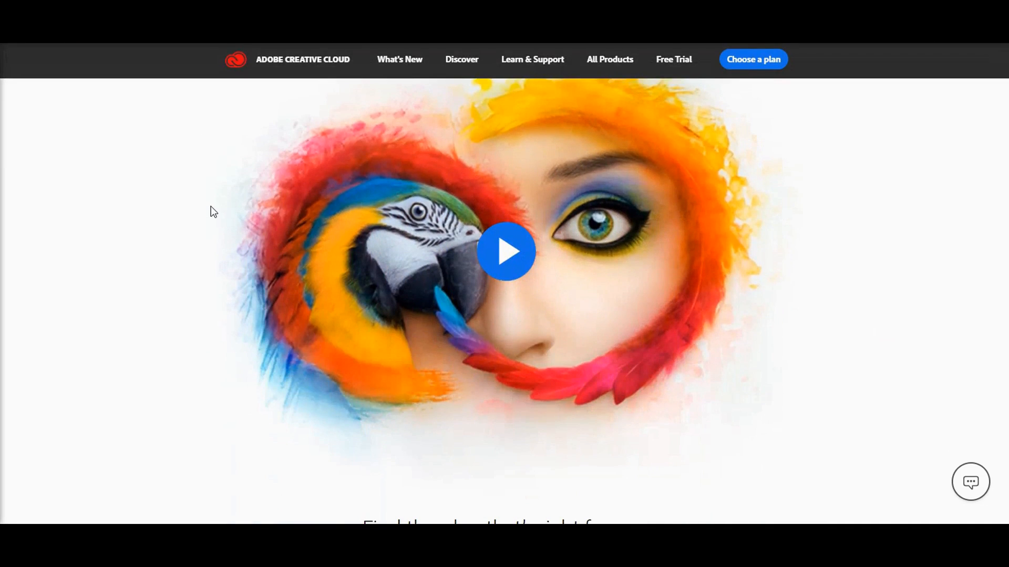
pyautogui.scroll(-6, 211, 211)
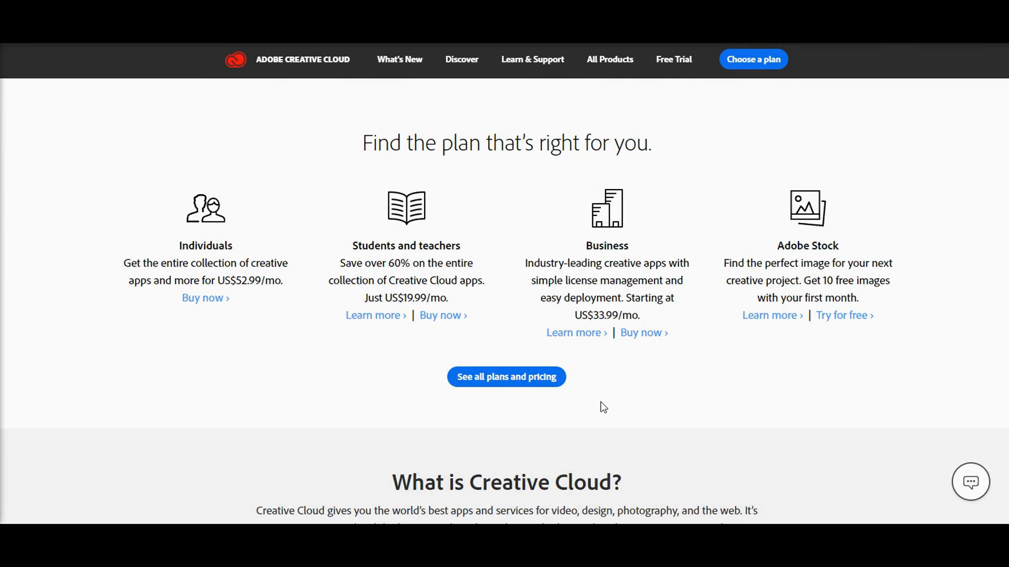
pyautogui.click(541, 379)
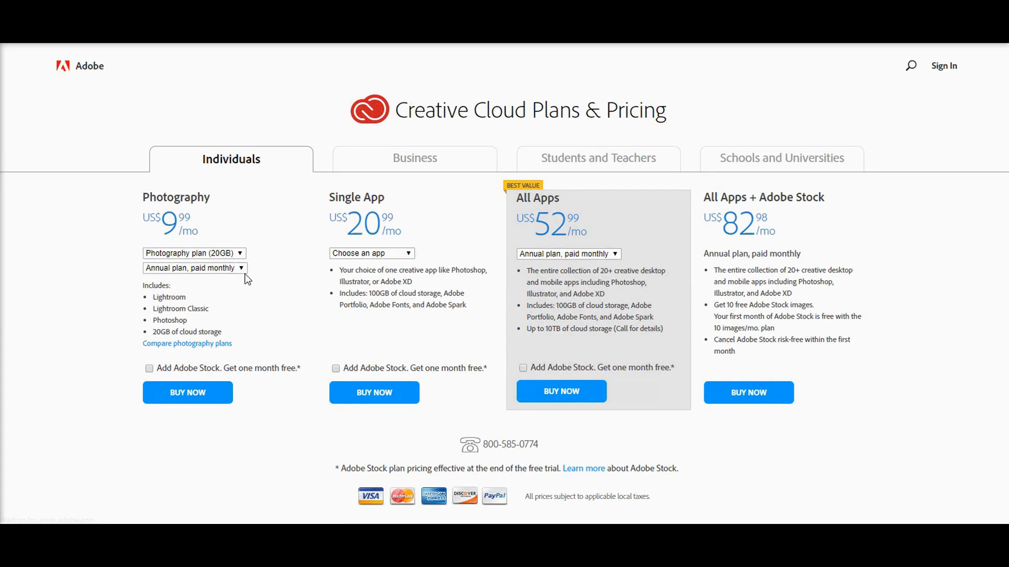
# Review the individual Photography plan's storage variants and payment options, keeping Photography plan (20GB) selected
pyautogui.click(237, 254)
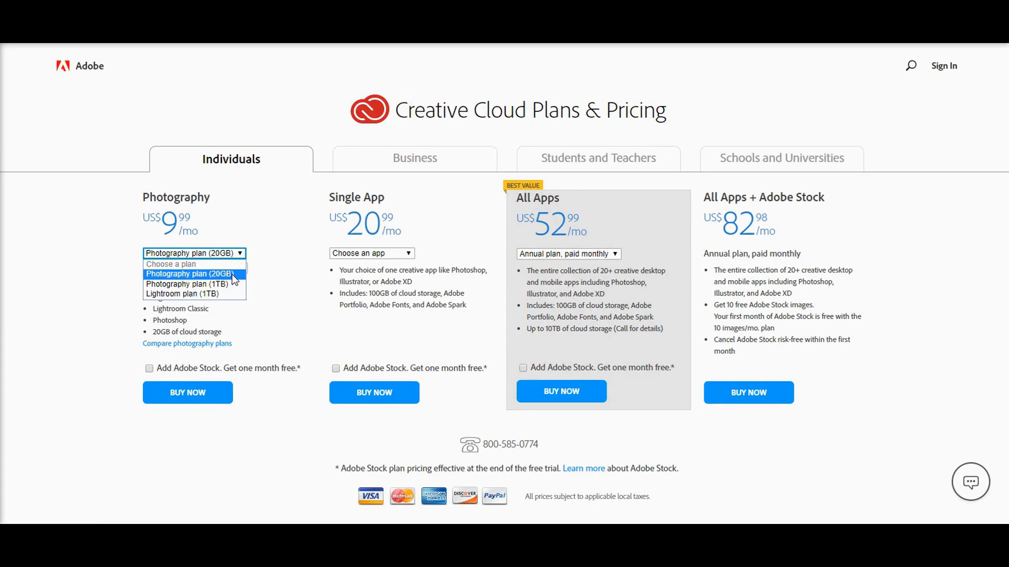
pyautogui.click(226, 275)
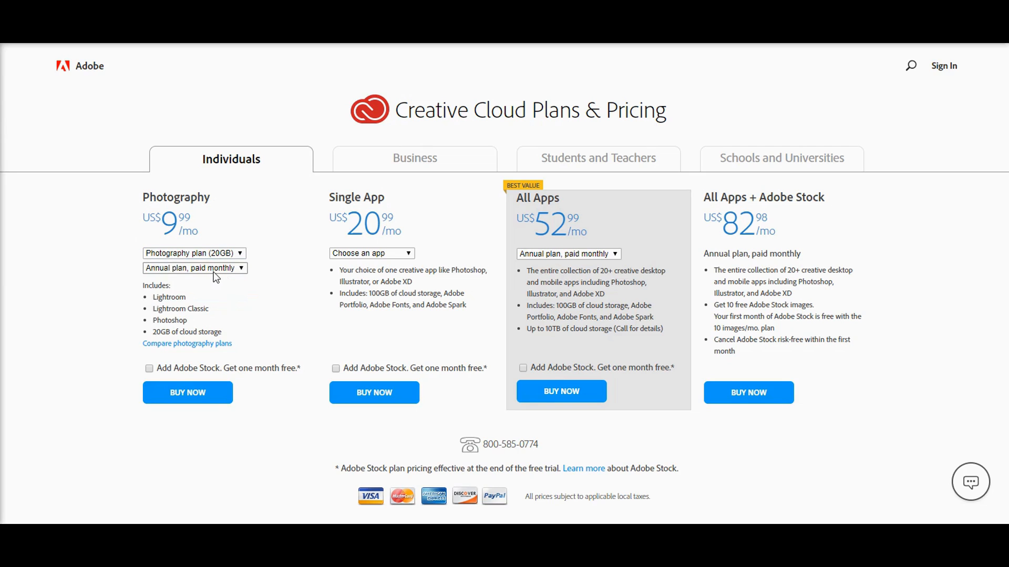
pyautogui.click(213, 273)
pyautogui.click(269, 283)
pyautogui.moveTo(582, 536)
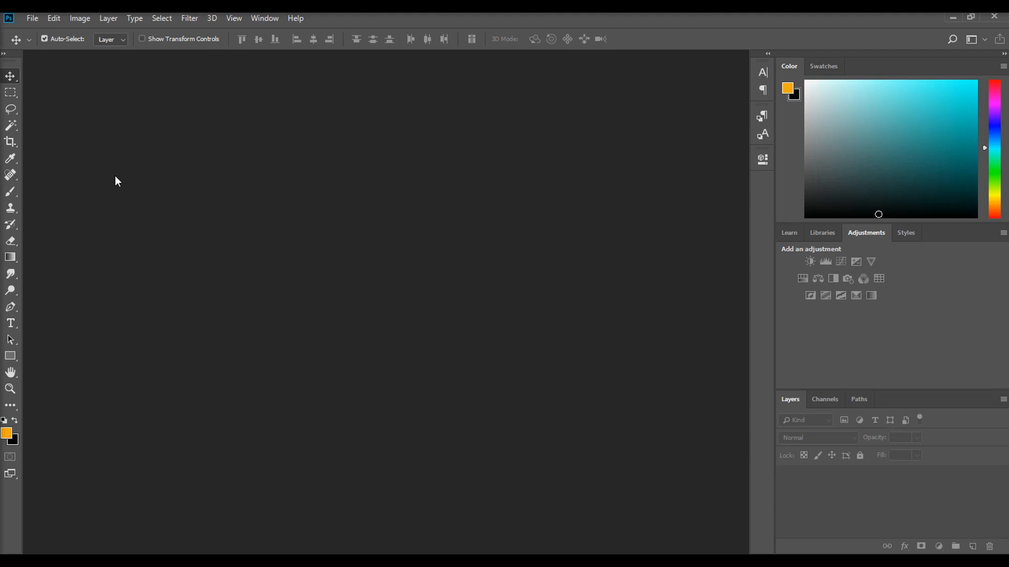
# Switch to Photoshop and examine the commands available for files, editing, images, layers and selections
pyautogui.click(233, 19)
pyautogui.click(232, 20)
pyautogui.click(32, 18)
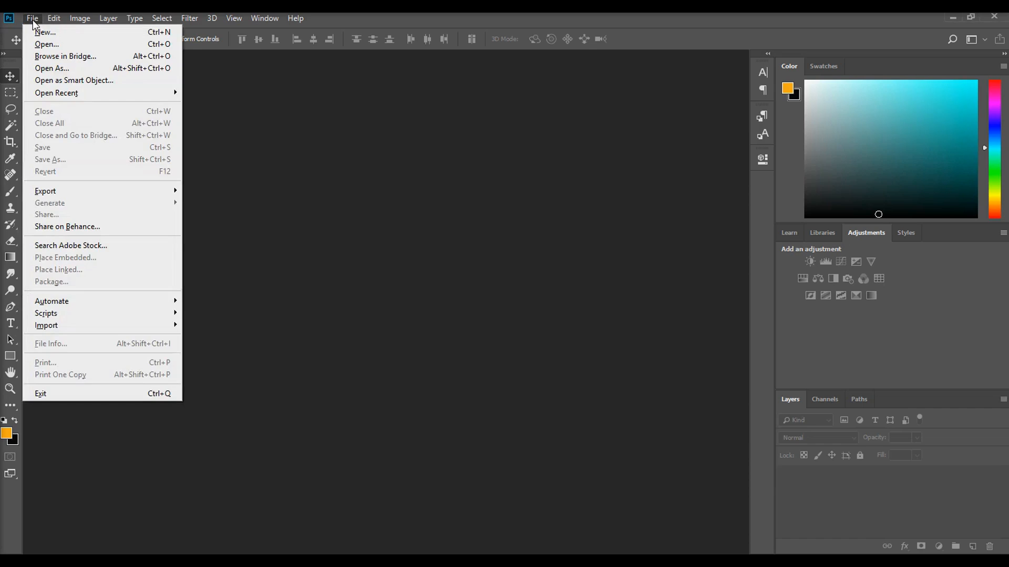
pyautogui.click(33, 20)
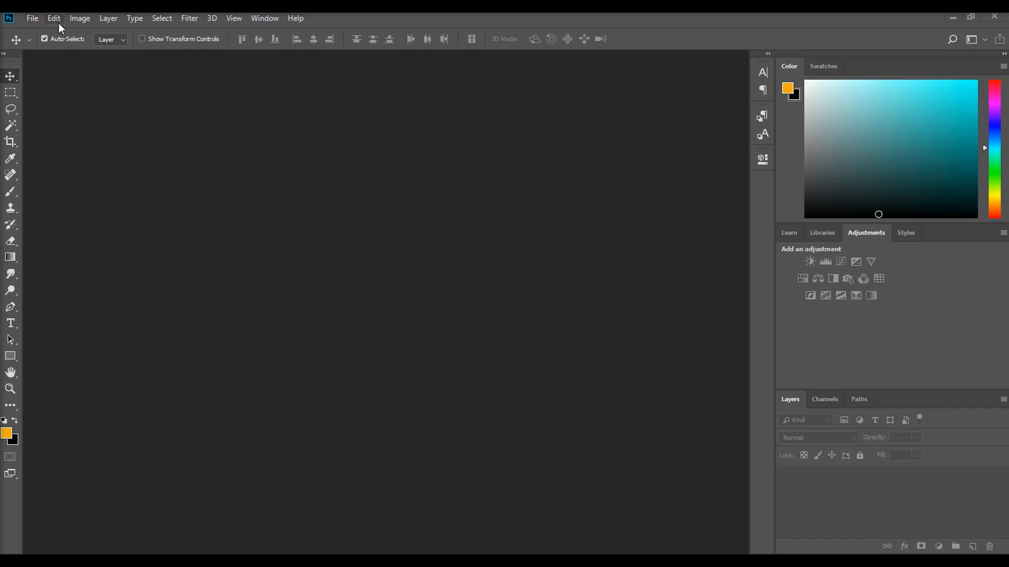
pyautogui.click(58, 22)
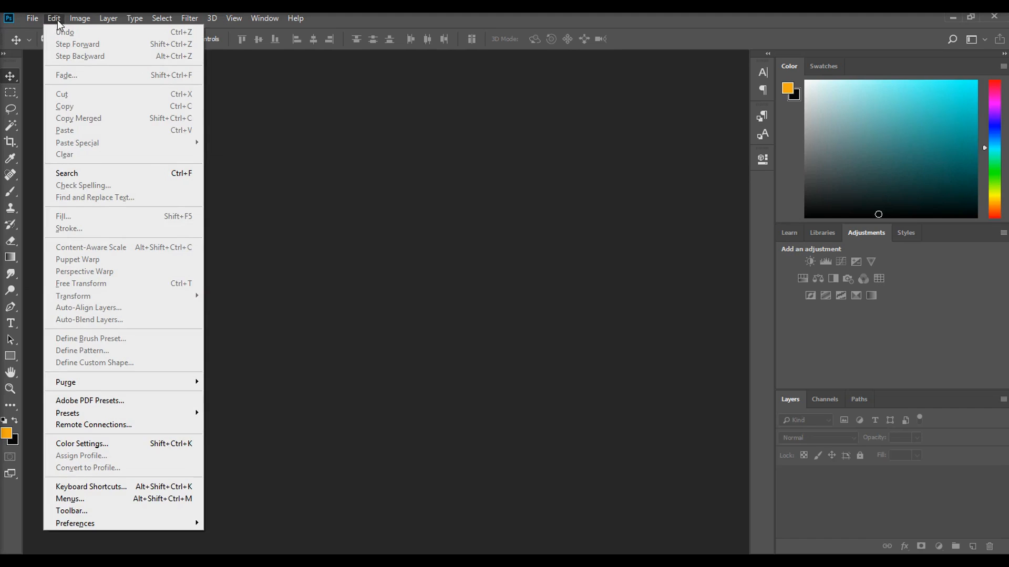
pyautogui.click(58, 19)
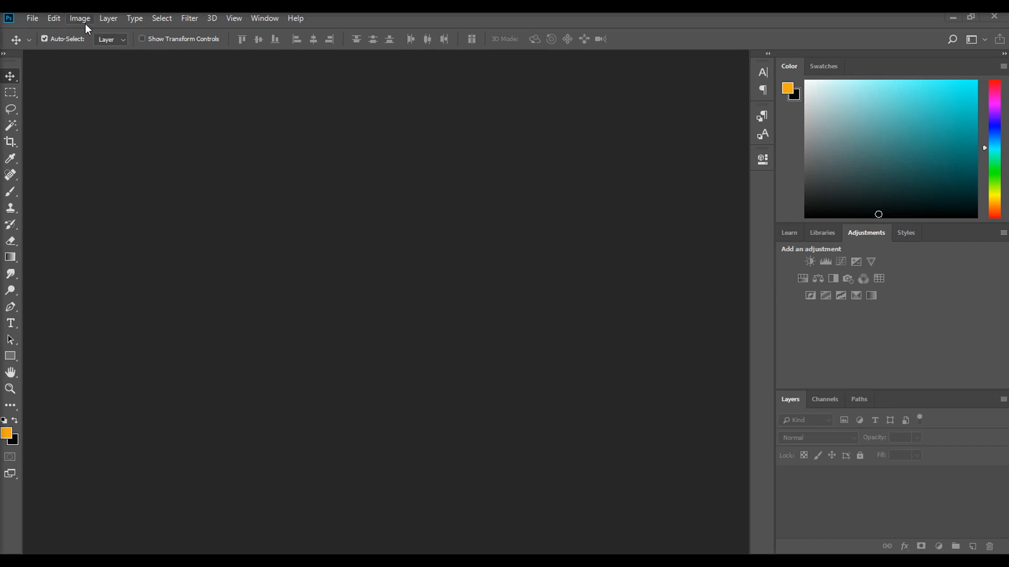
pyautogui.click(81, 20)
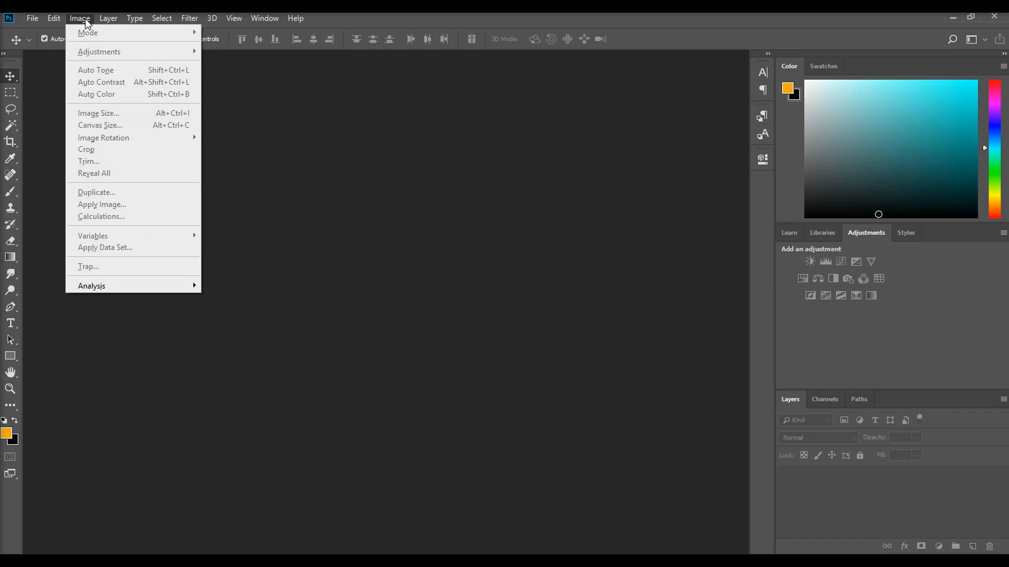
pyautogui.click(103, 19)
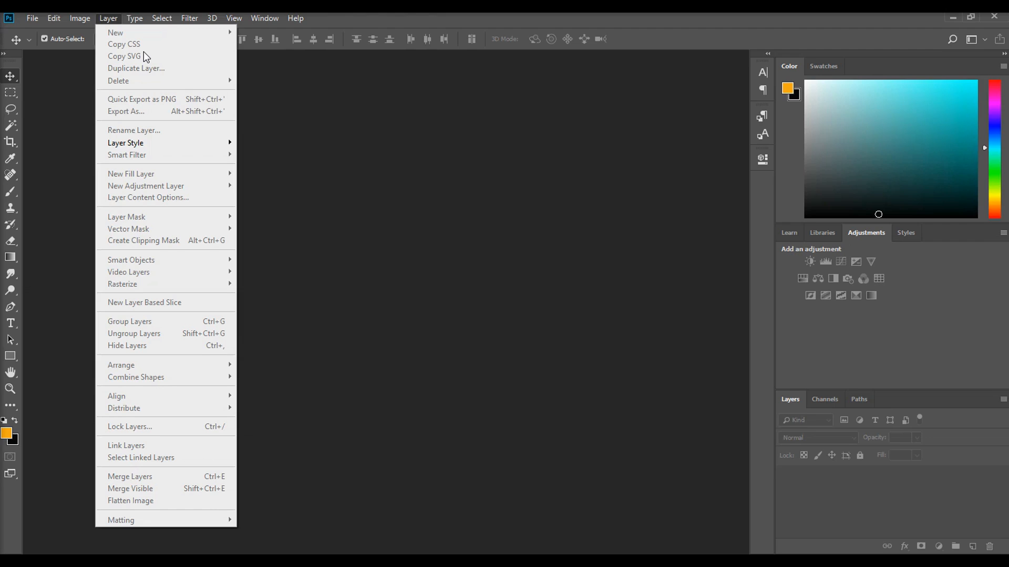
pyautogui.moveTo(134, 19)
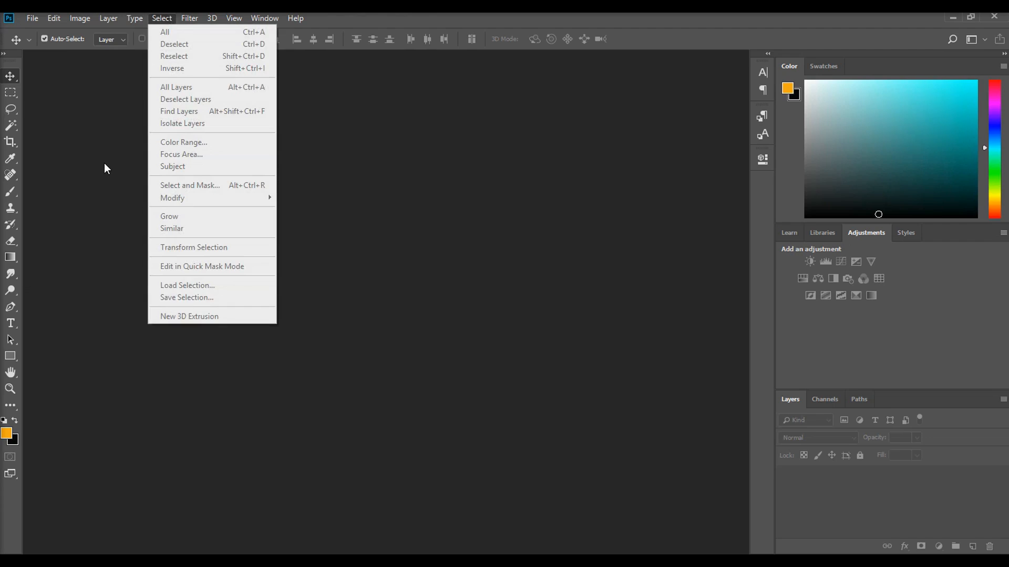
pyautogui.click(105, 105)
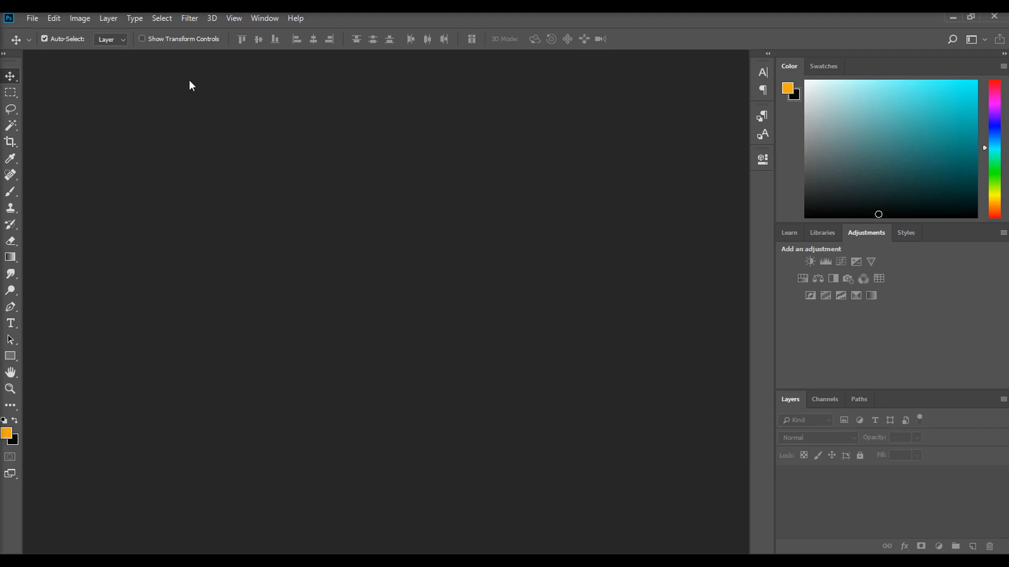
# Start a new document measured in inches, with width and height both set to 5
pyautogui.click(28, 19)
pyautogui.click(171, 20)
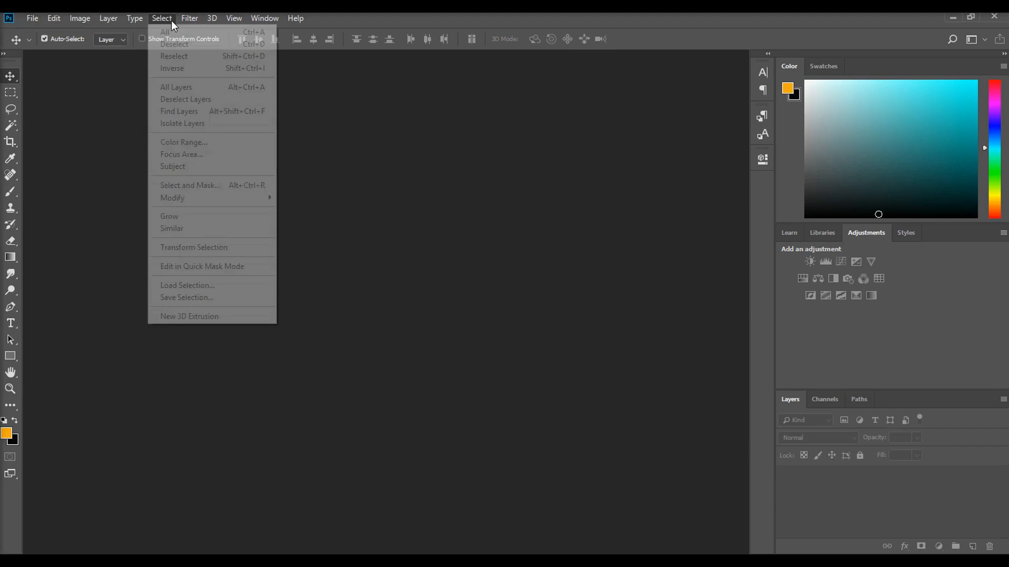
pyautogui.moveTo(32, 18)
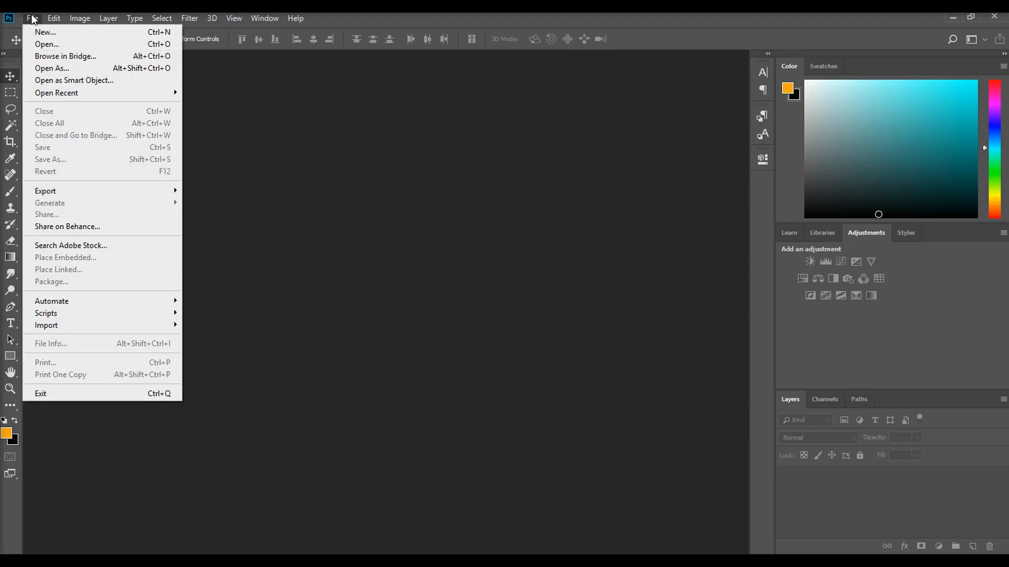
pyautogui.click(74, 28)
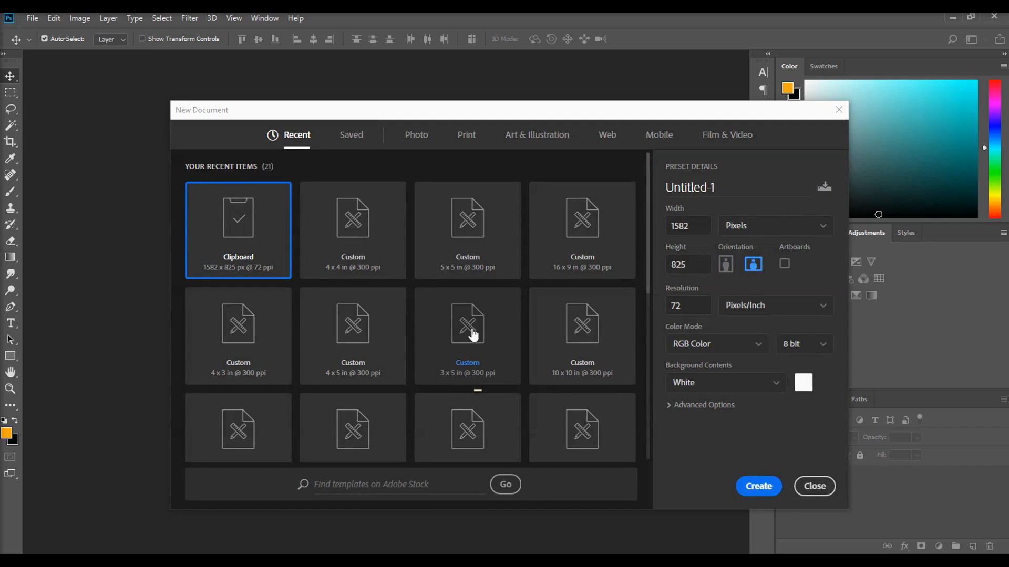
pyautogui.moveTo(658, 109); pyautogui.dragTo(629, 96)
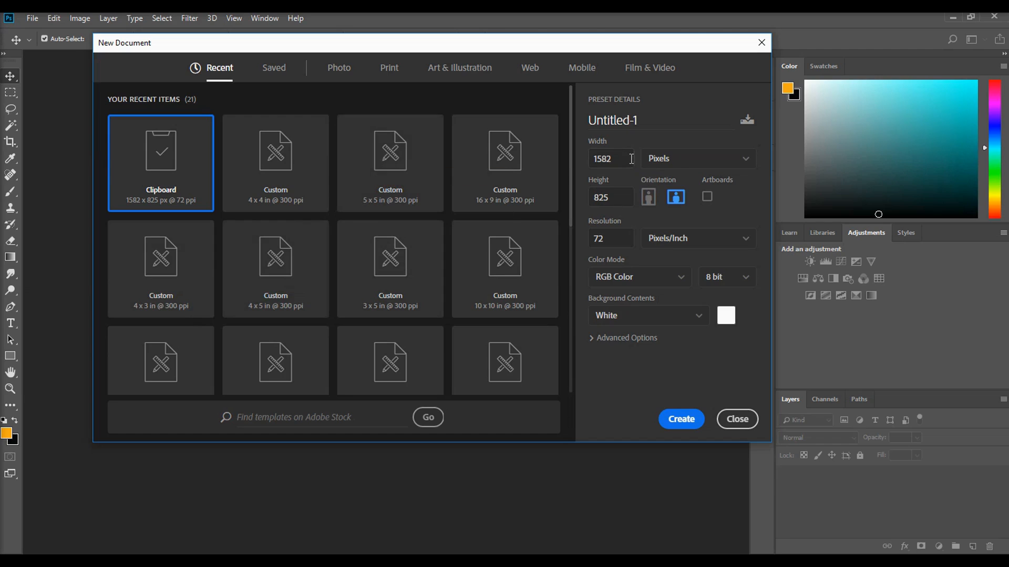
pyautogui.click(664, 161)
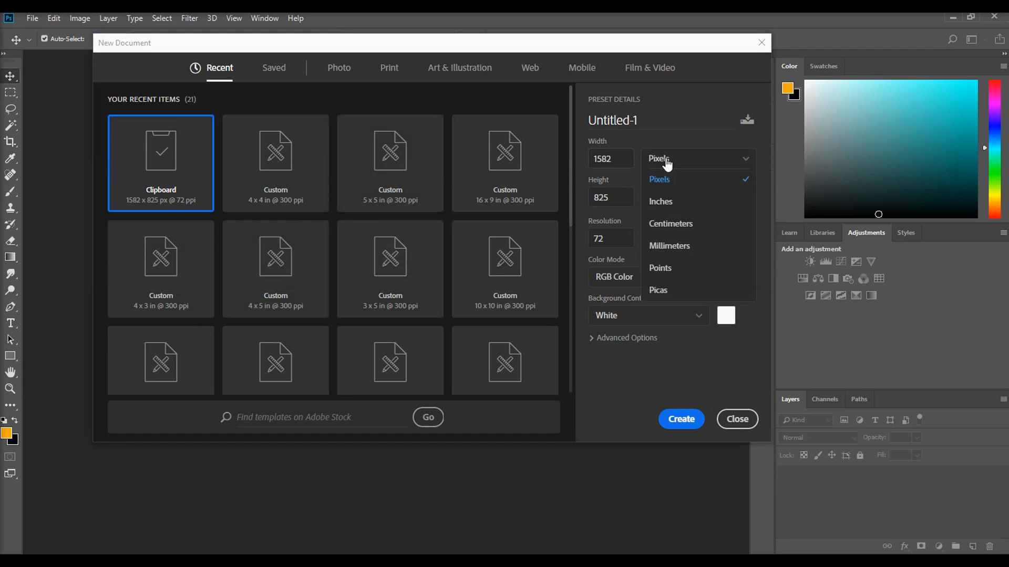
pyautogui.click(692, 201)
pyautogui.doubleClick(620, 156)
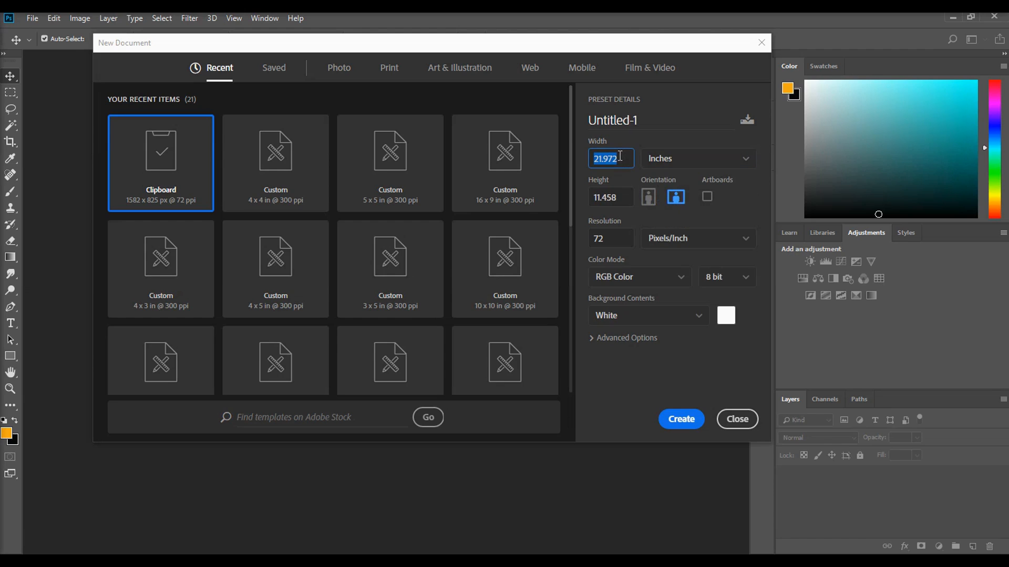
pyautogui.write('5')
pyautogui.press('Tab')
pyautogui.write('5')
# Set the new document's resolution to 300 pixels/inch and create it
pyautogui.click(616, 233)
pyautogui.press('BackSpace')
pyautogui.press('BackSpace')
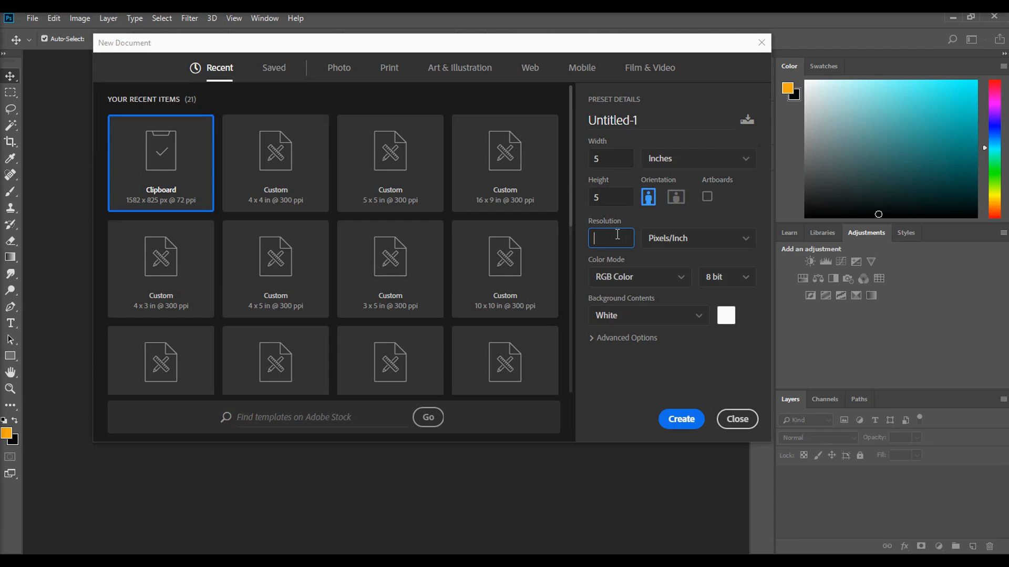
pyautogui.write('300')
pyautogui.click(678, 420)
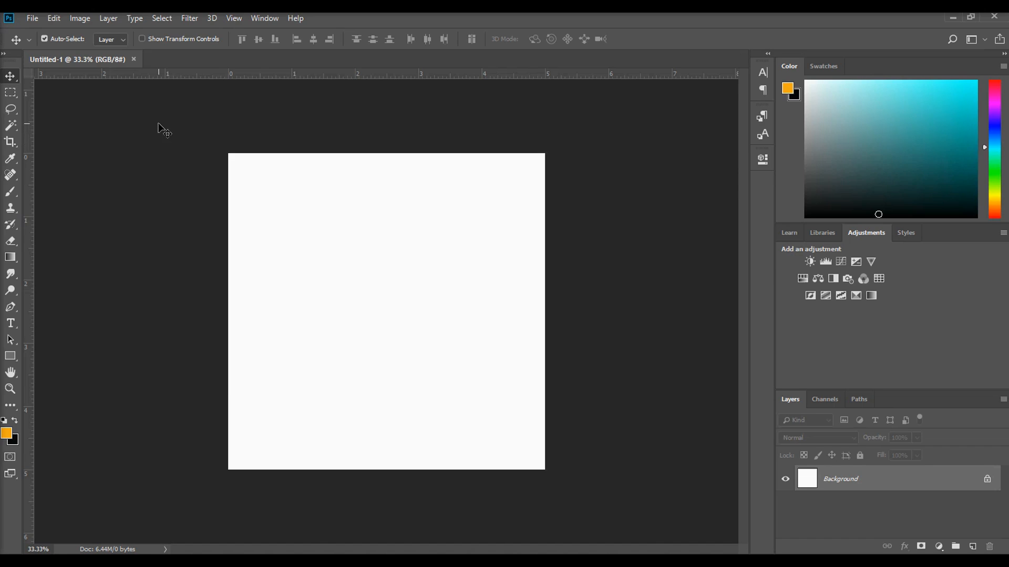
# Start a Save As of the blank document and browse through BLACK DOG to the Photoshop tour folder in Course-3_Creating_Social_Media_Graphics
pyautogui.click(32, 20)
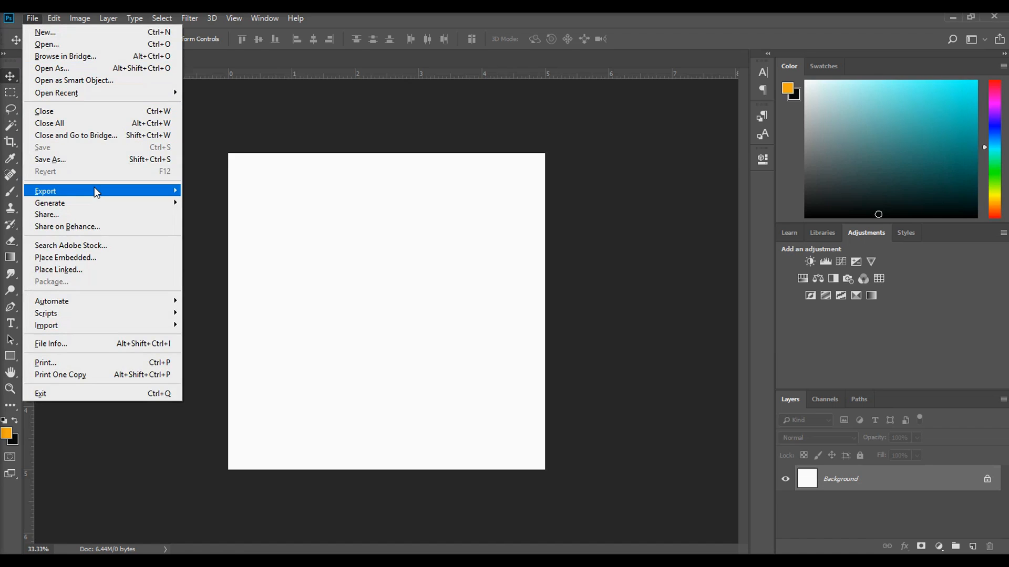
pyautogui.click(73, 160)
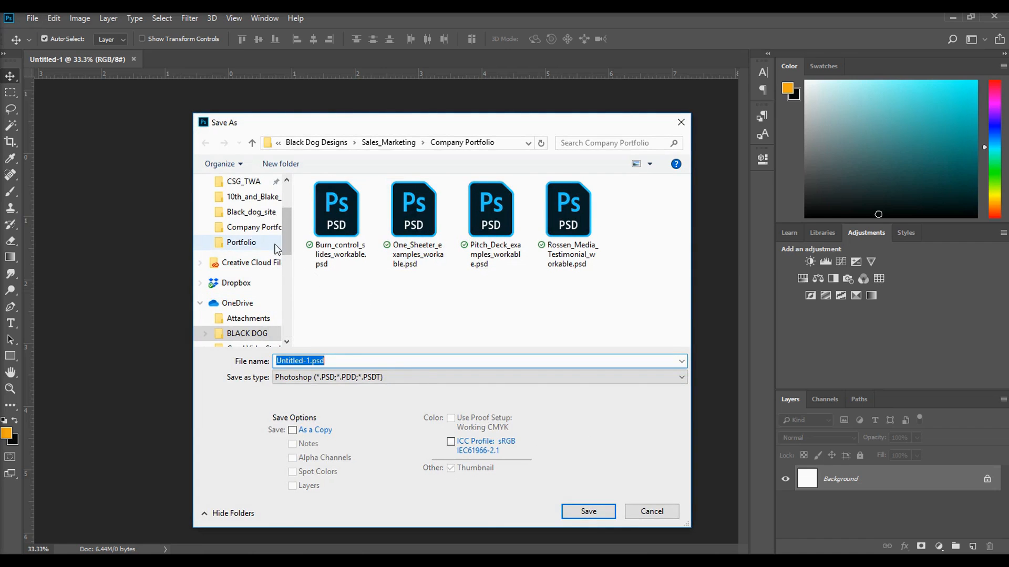
pyautogui.scroll(2, 258, 265)
pyautogui.scroll(-3, 259, 266)
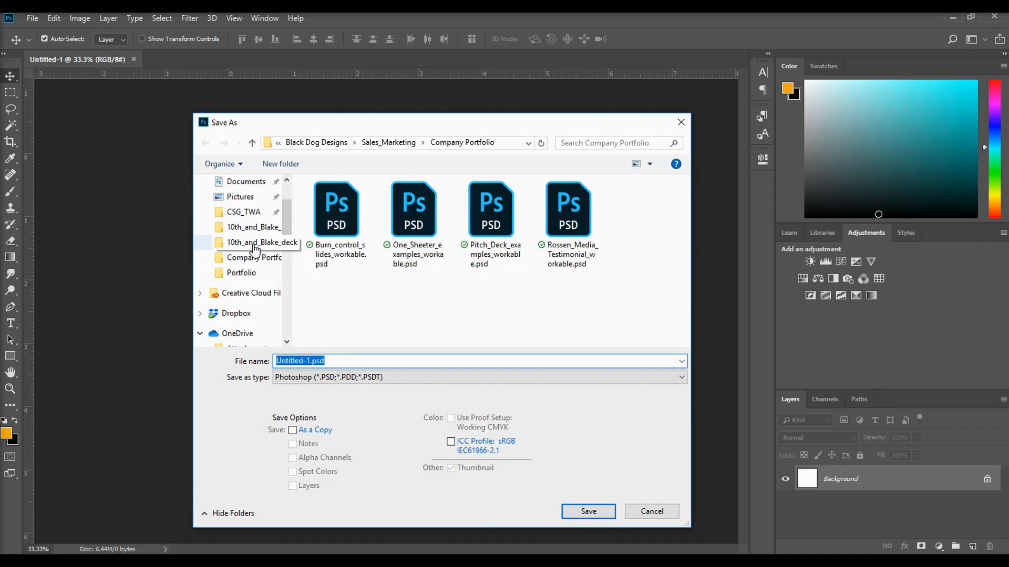
pyautogui.click(256, 274)
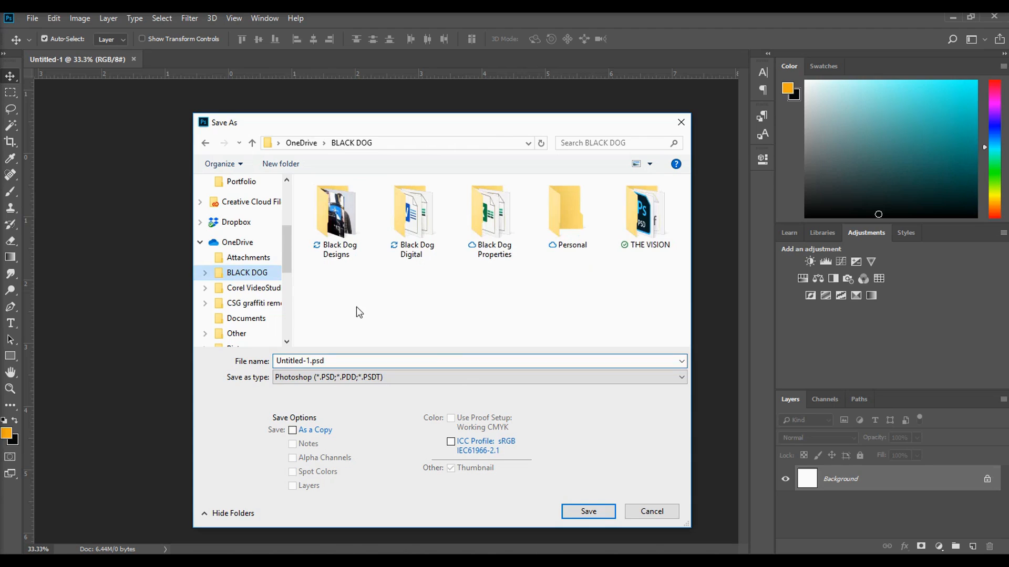
# Name the file Social media template_workable.psd and save it in Photoshop format
pyautogui.moveTo(325, 362); pyautogui.dragTo(308, 361)
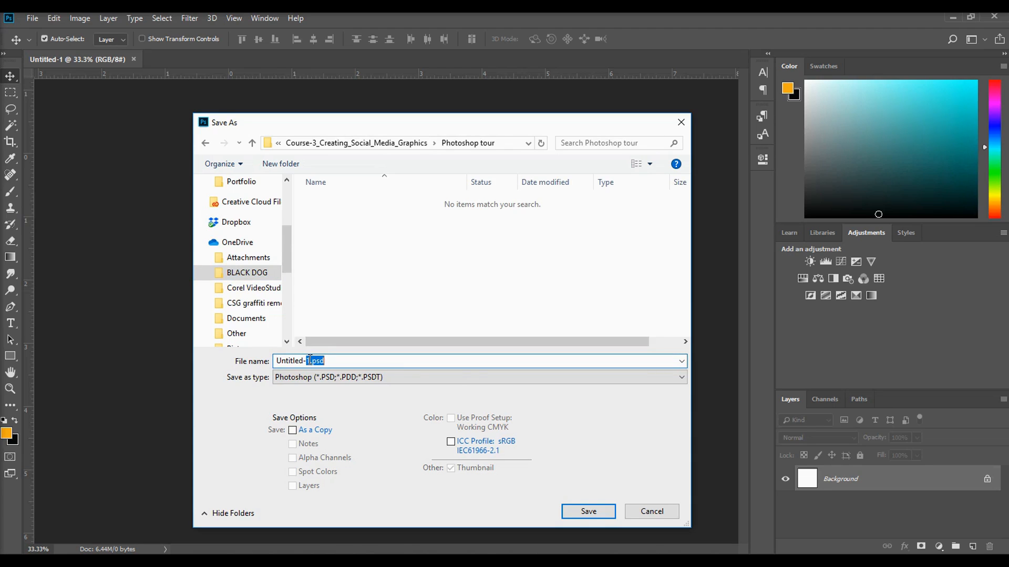
pyautogui.click(309, 361)
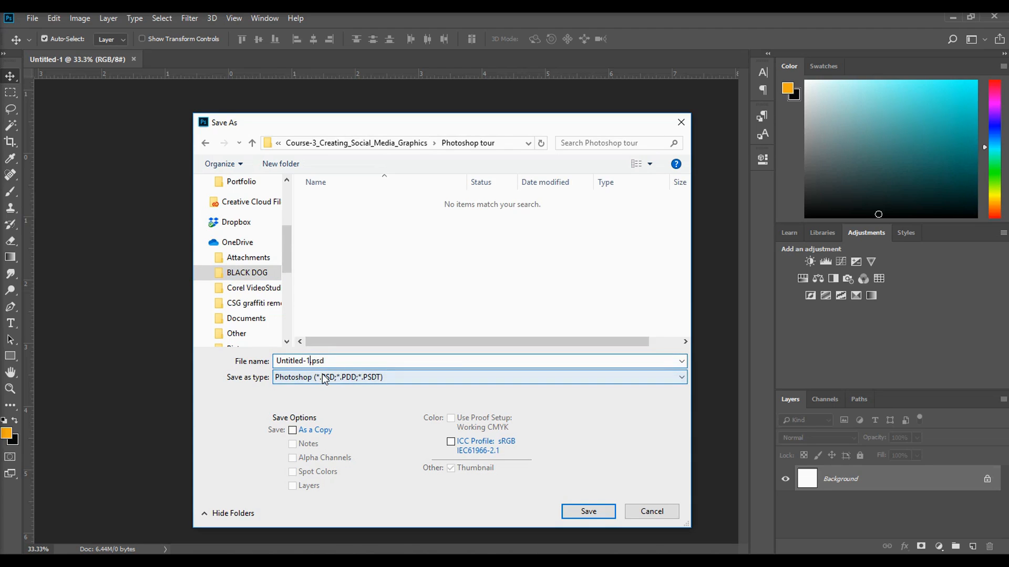
pyautogui.press('BackSpace')
pyautogui.press('BackSpace')
pyautogui.press('BackSpace')
pyautogui.press('BackSpace')
pyautogui.press('BackSpace')
pyautogui.press('BackSpace')
pyautogui.write('Social media template_workable')
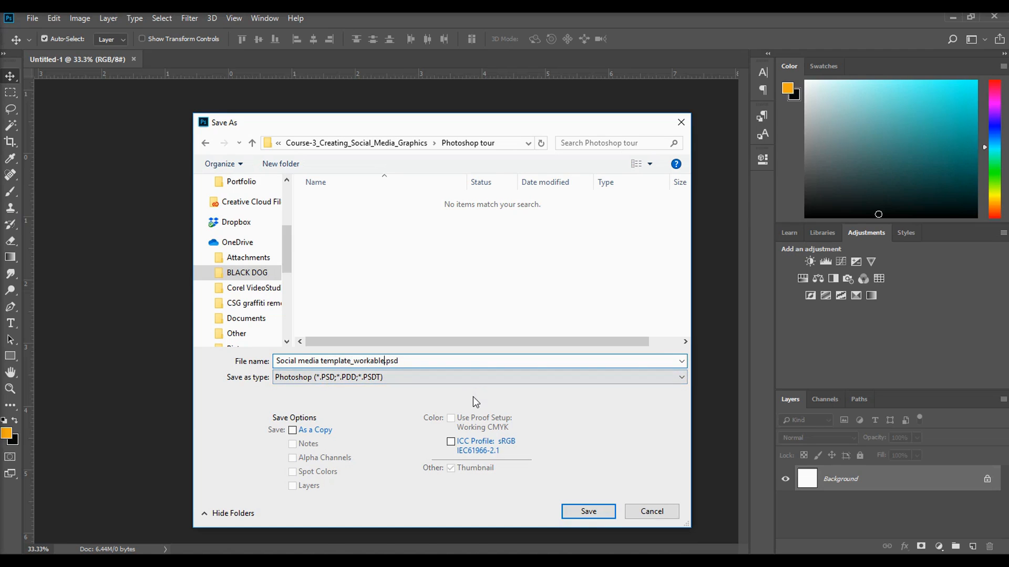
pyautogui.click(588, 512)
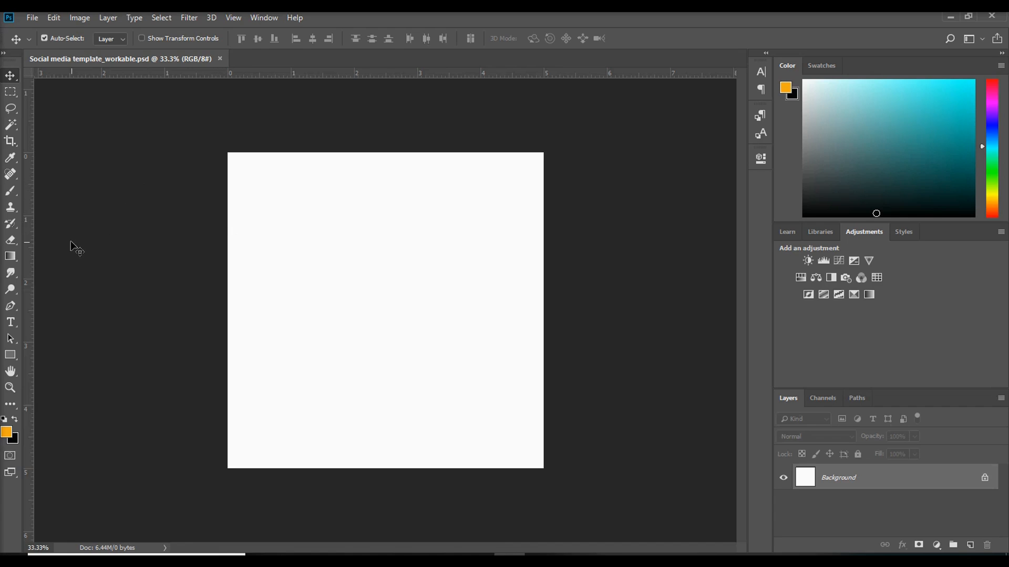
# Create a paragraph text box covering most of the canvas with the Type tool and set its font to Bold, 30 pt
pyautogui.click(11, 322)
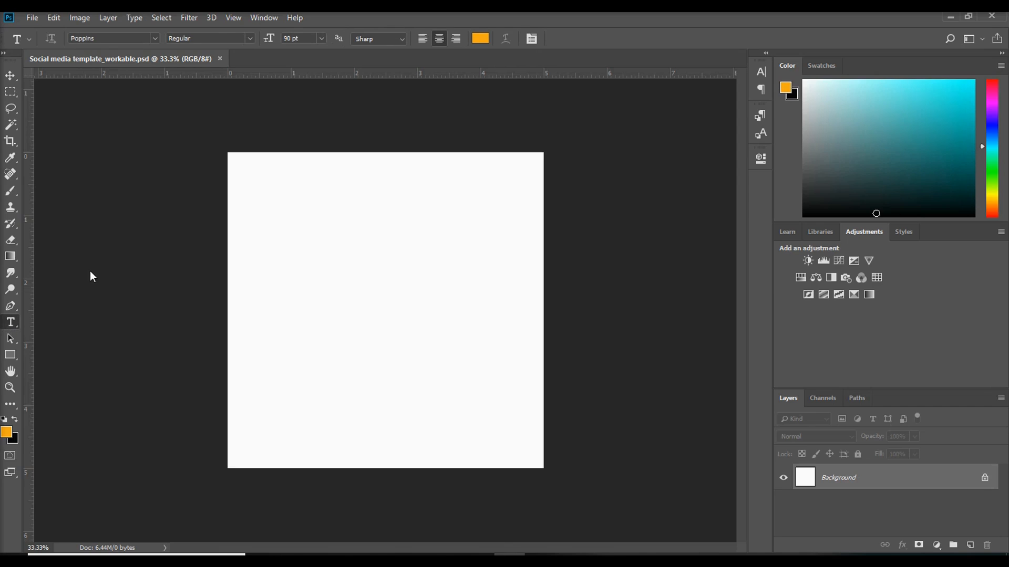
pyautogui.moveTo(241, 172); pyautogui.dragTo(532, 456)
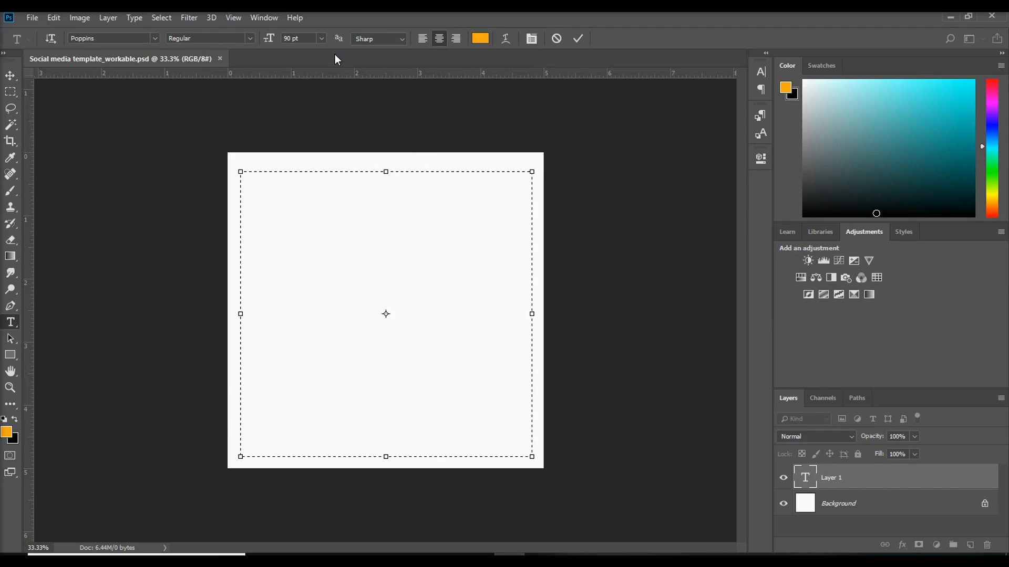
pyautogui.click(322, 38)
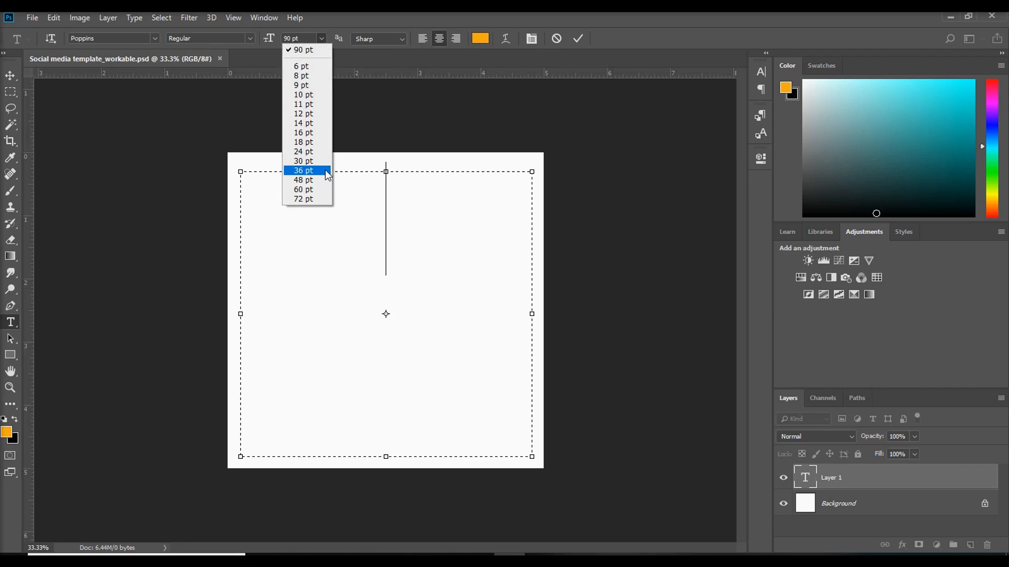
pyautogui.click(323, 38)
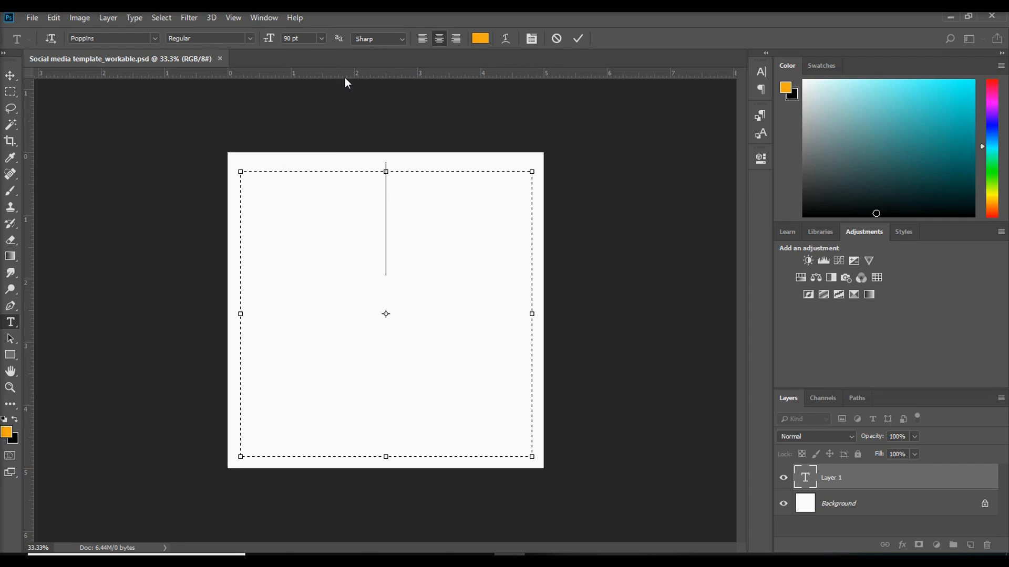
pyautogui.click(321, 37)
pyautogui.click(322, 161)
# Set the paragraph text's font to Fira Sans and left-align it
pyautogui.click(154, 37)
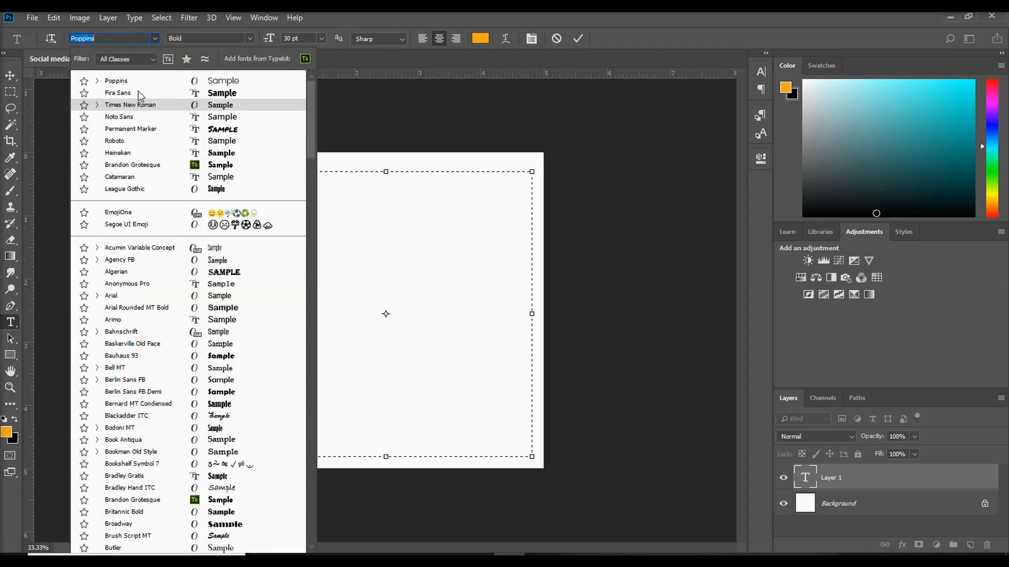
pyautogui.click(214, 95)
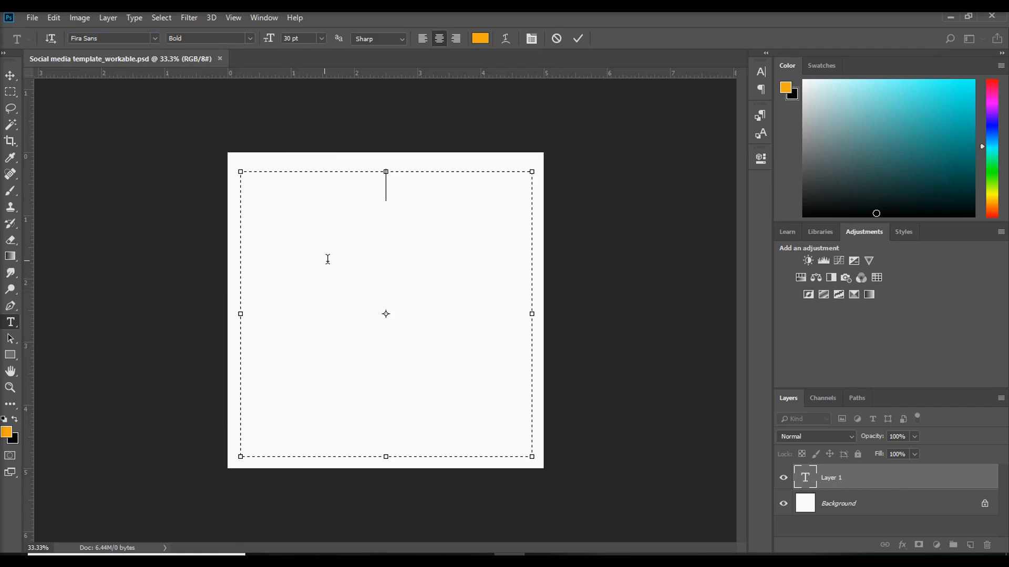
pyautogui.click(422, 38)
# Enter the headline MAKE YOUR HOME AS STUNNING AS YOUR PERSONALISTY in the text box
pyautogui.write('MAKE YOU')
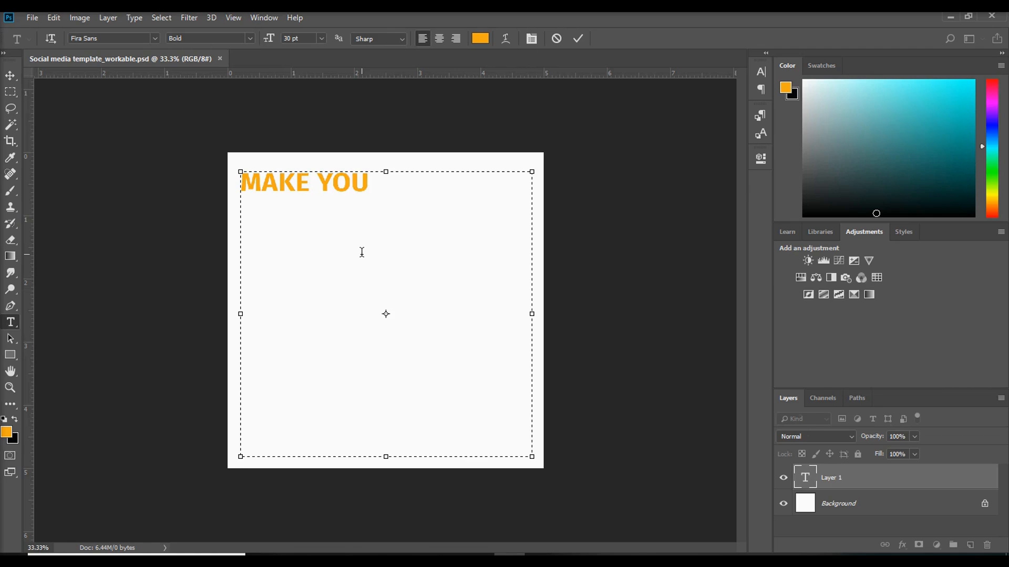
pyautogui.press('BackSpace')
pyautogui.write('UR HO')
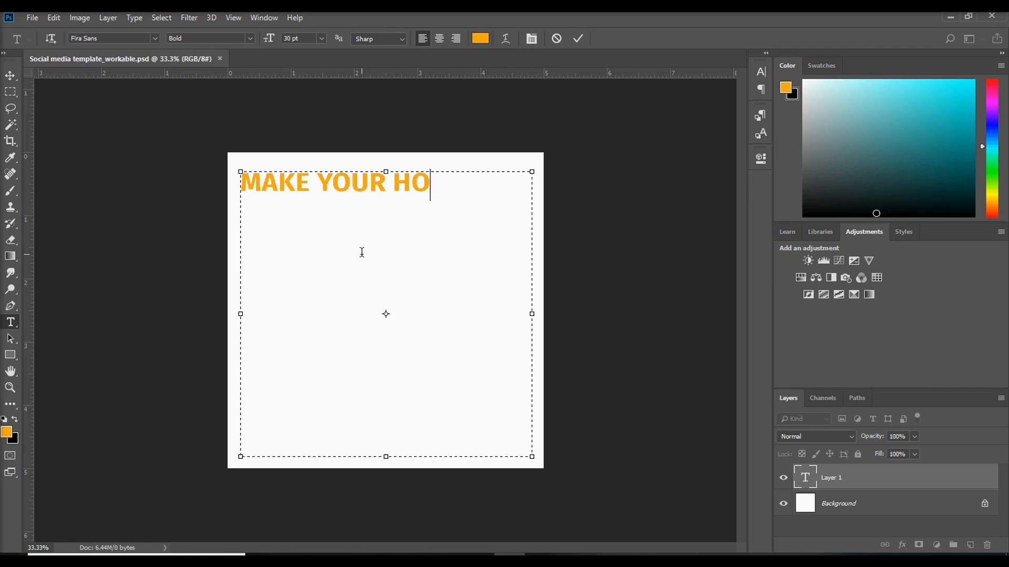
pyautogui.write('ME AS')
pyautogui.press('Return')
pyautogui.press('Return')
pyautogui.press('Return')
pyautogui.press('Return')
pyautogui.write('SUT')
pyautogui.press('BackSpace')
pyautogui.press('BackSpace')
pyautogui.write('TUNNING AS YOUR PE')
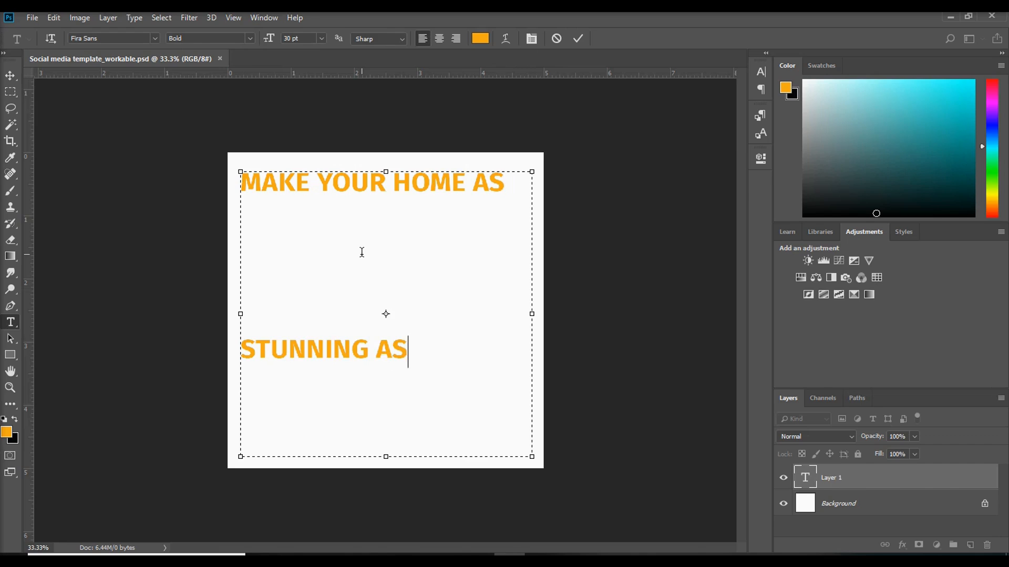
pyautogui.press('BackSpace')
pyautogui.press('BackSpace')
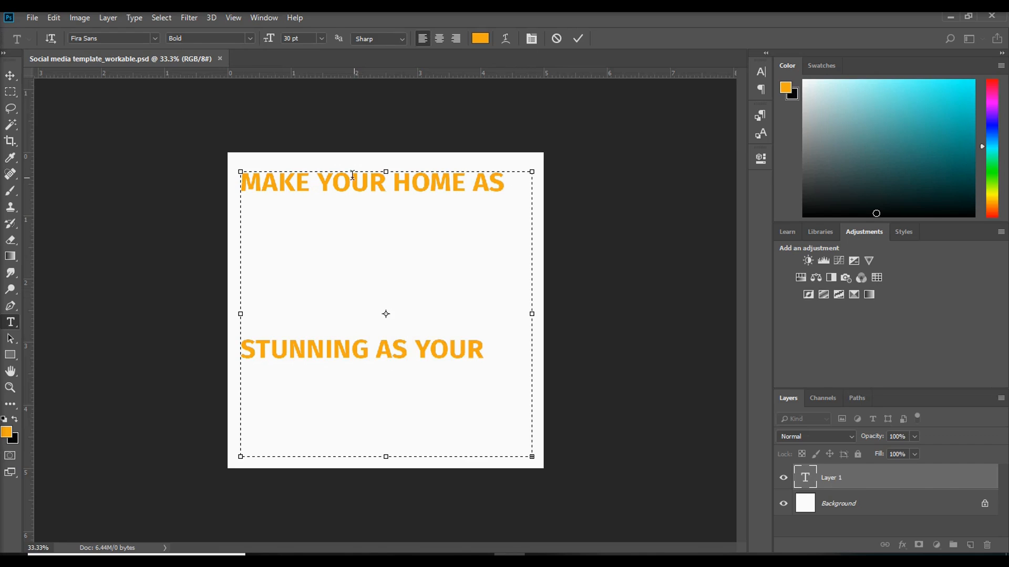
# Extend the text box downward past the canvas's lower edge
pyautogui.click(245, 181)
pyautogui.hotkey('ctrl', 'a')
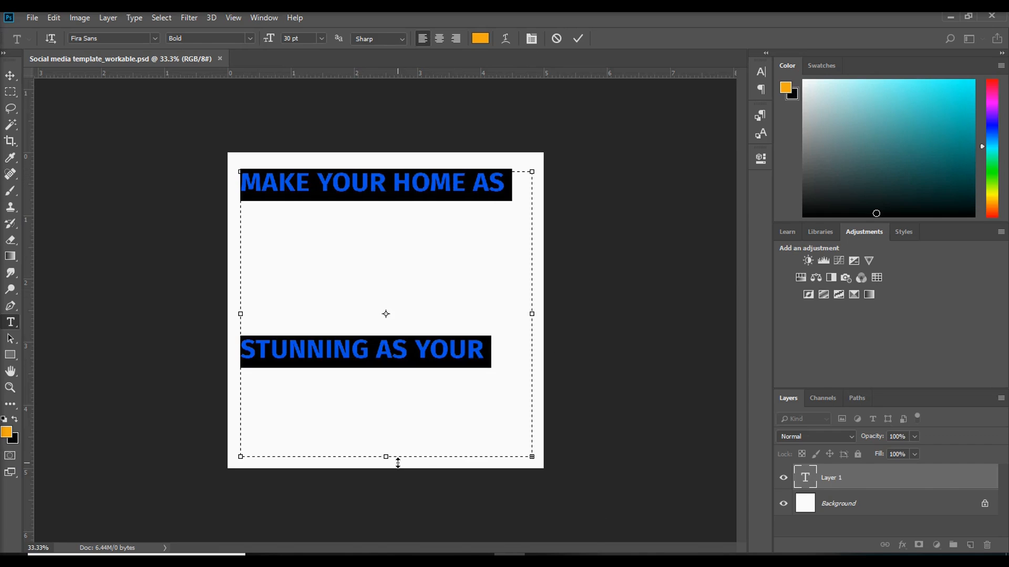
pyautogui.moveTo(391, 458); pyautogui.dragTo(402, 543)
pyautogui.click(341, 208)
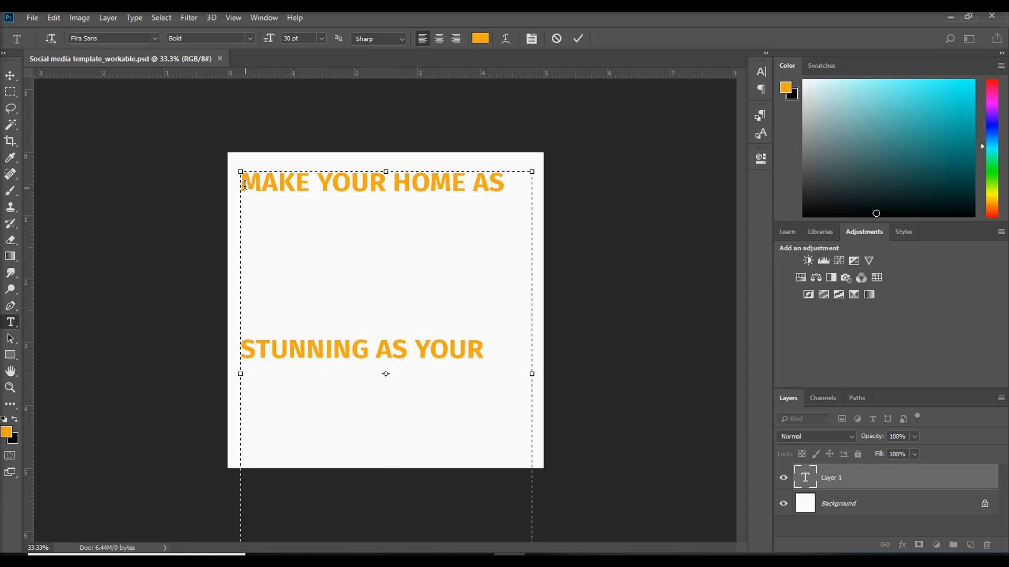
# Set the leading of the whole headline to 42.24 pt and commit the text
pyautogui.moveTo(243, 181); pyautogui.dragTo(522, 404)
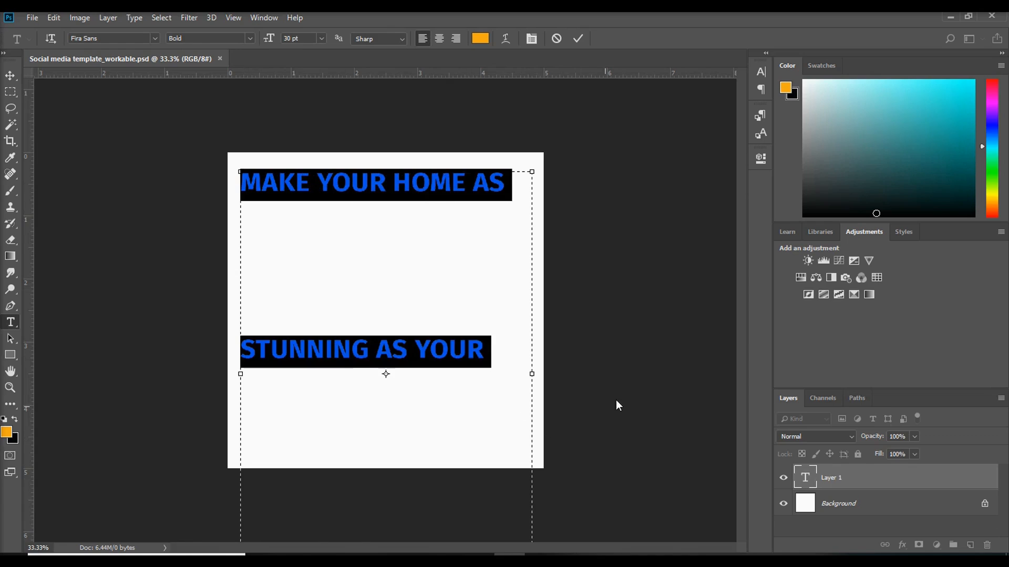
pyautogui.click(761, 73)
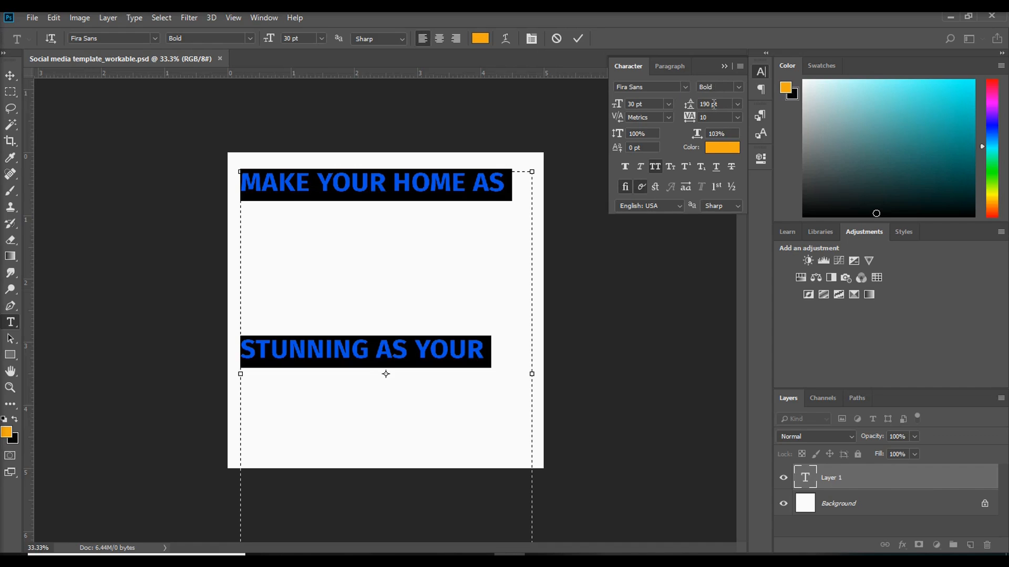
pyautogui.moveTo(695, 104); pyautogui.dragTo(599, 112)
pyautogui.moveTo(472, 363); pyautogui.dragTo(325, 282)
pyautogui.click(443, 376)
pyautogui.hotkey('ctrl', 'a')
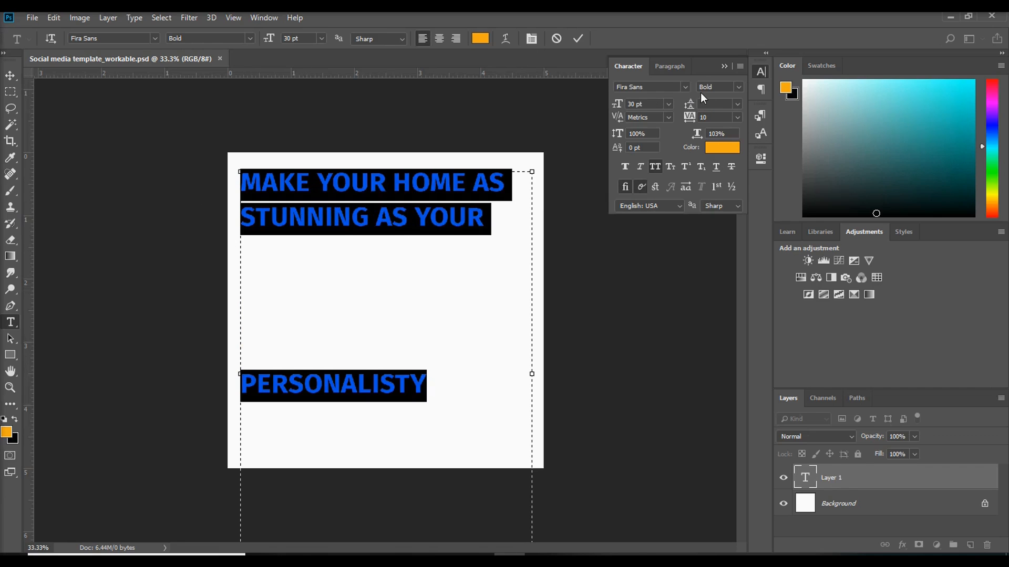
pyautogui.click(739, 105)
pyautogui.click(723, 115)
pyautogui.click(738, 104)
pyautogui.click(729, 116)
pyautogui.moveTo(691, 110)
pyautogui.mouseDown()
pyautogui.moveTo(683, 111)
pyautogui.moveTo(707, 111)
pyautogui.mouseUp()
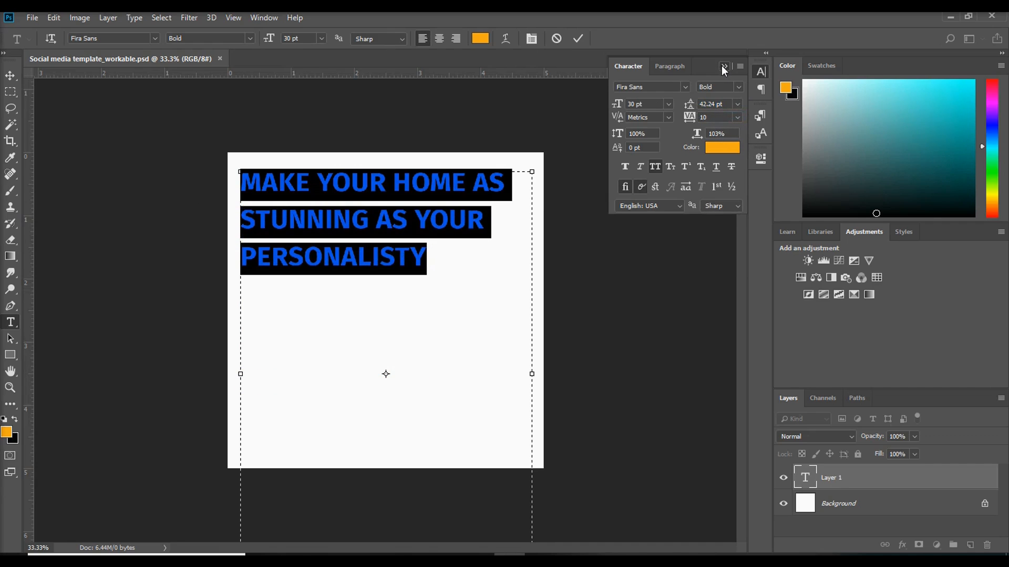
pyautogui.click(724, 66)
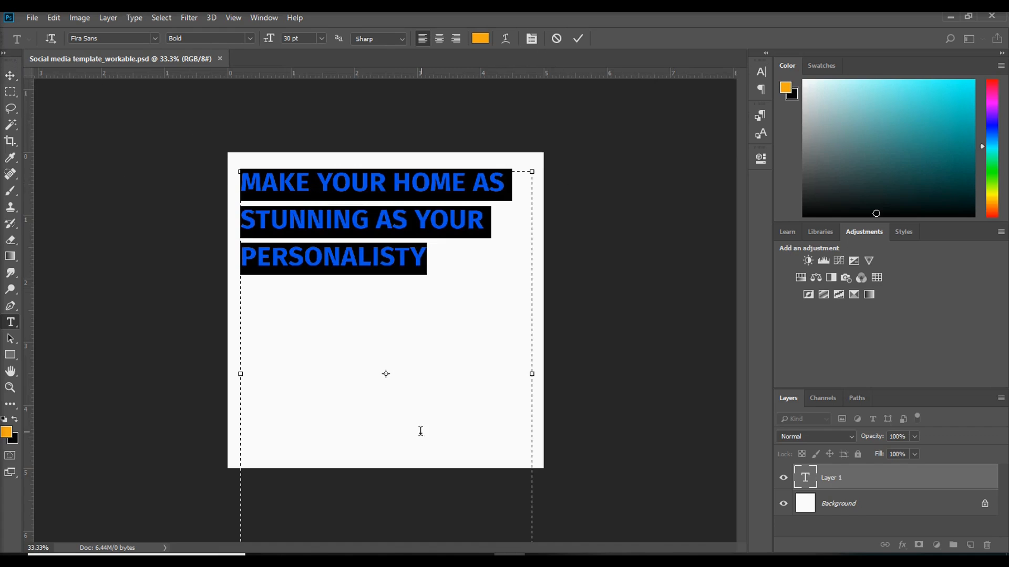
pyautogui.click(8, 79)
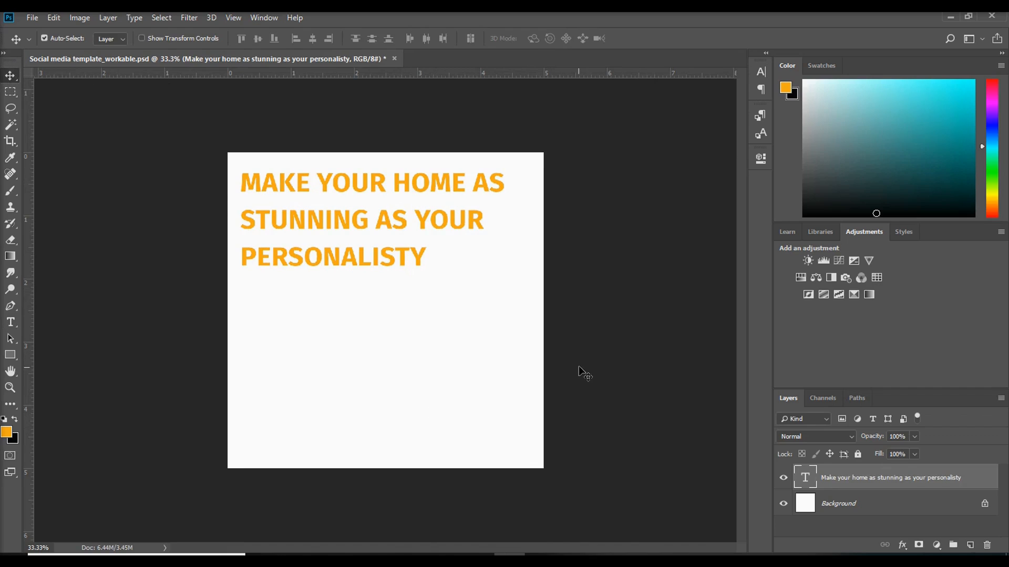
pyautogui.click(571, 560)
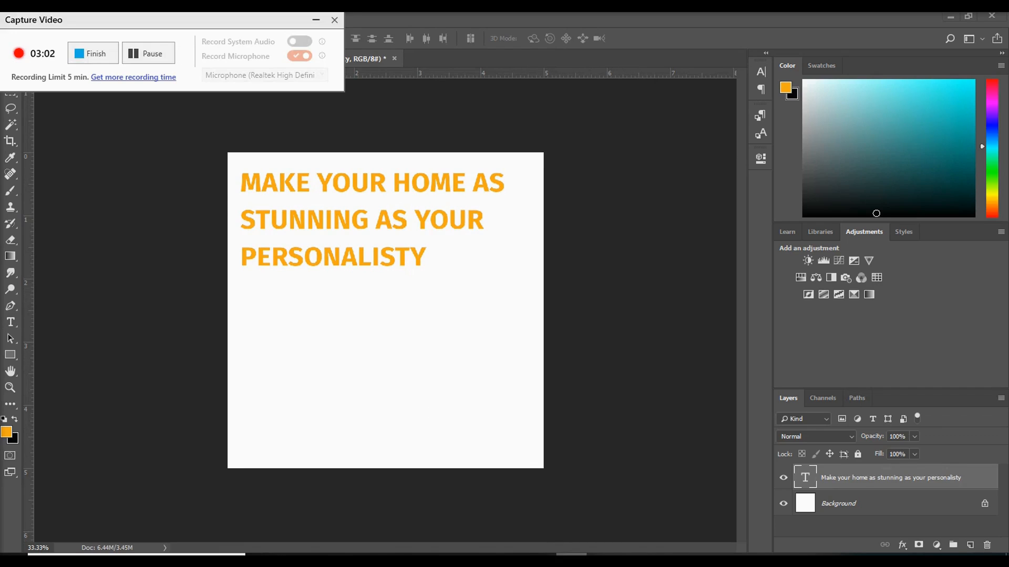
pyautogui.click(315, 20)
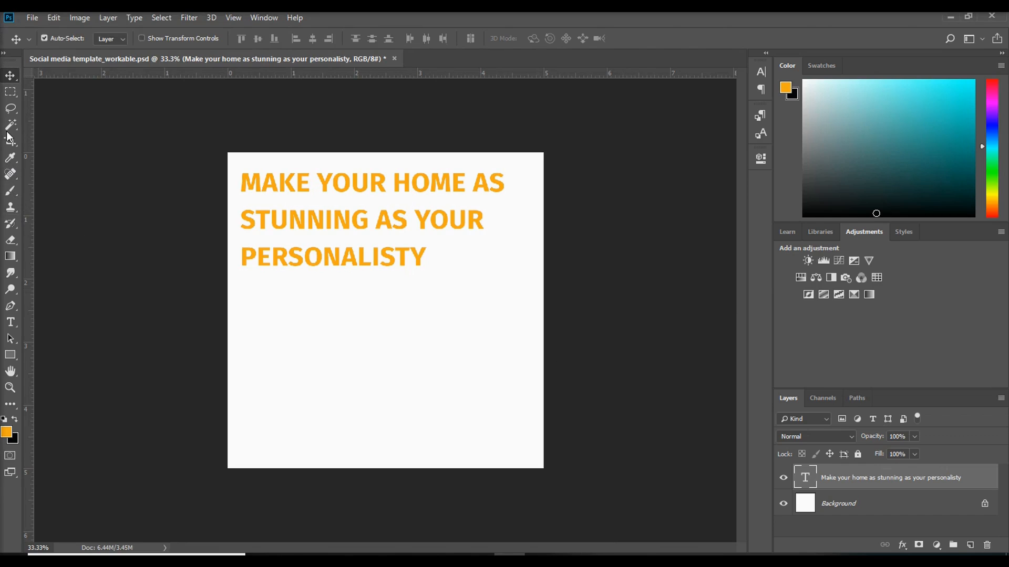
# Change the color of all the headline text to near-black 161616
pyautogui.click(11, 322)
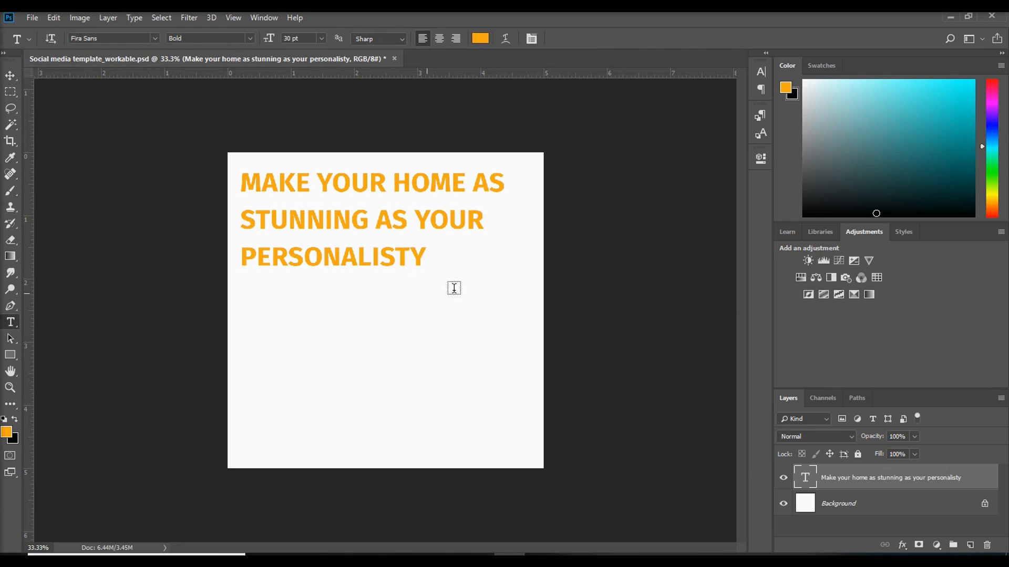
pyautogui.click(435, 236)
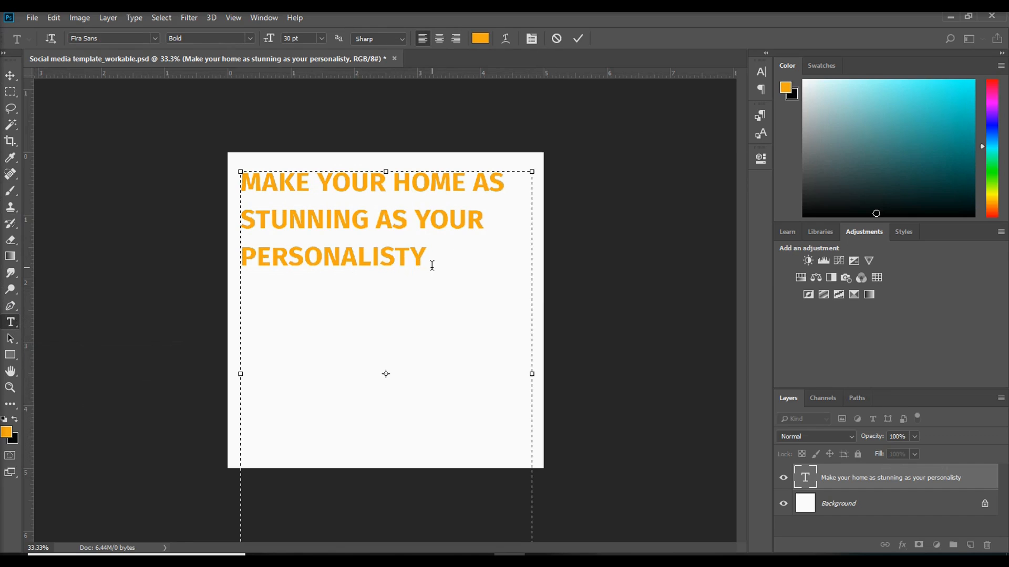
pyautogui.hotkey('ctrl', 'a')
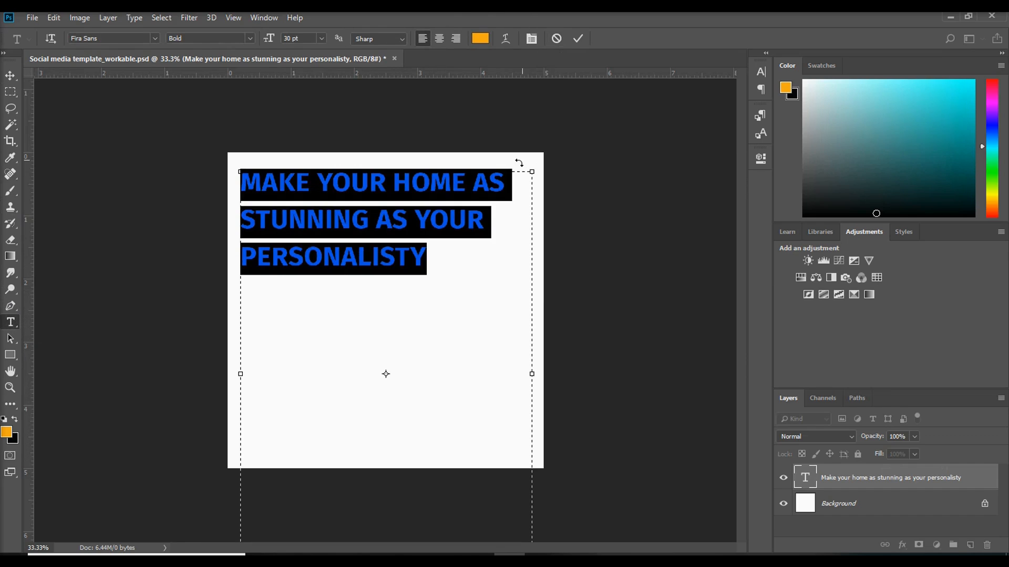
pyautogui.click(476, 41)
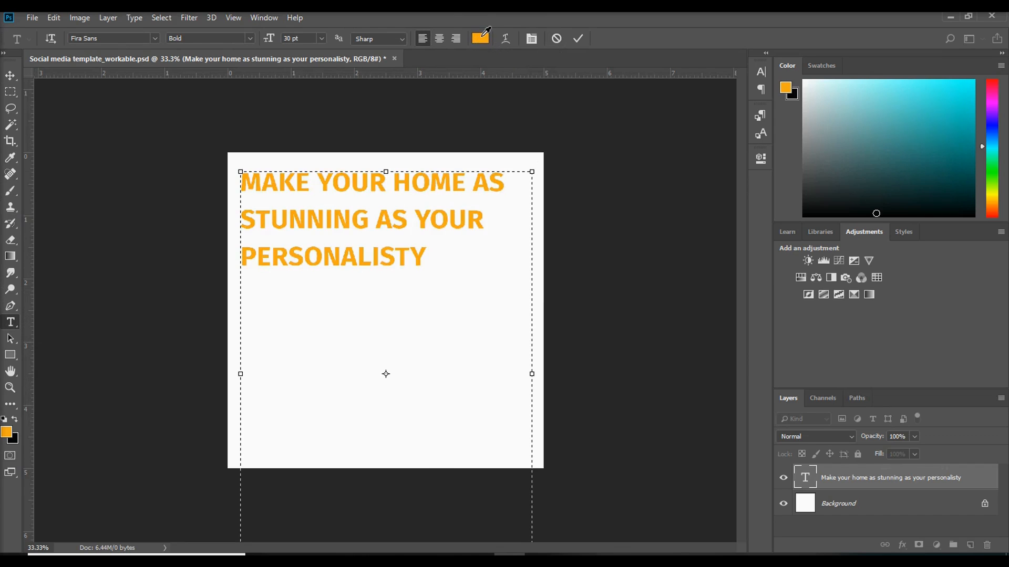
pyautogui.moveTo(146, 401); pyautogui.dragTo(60, 480)
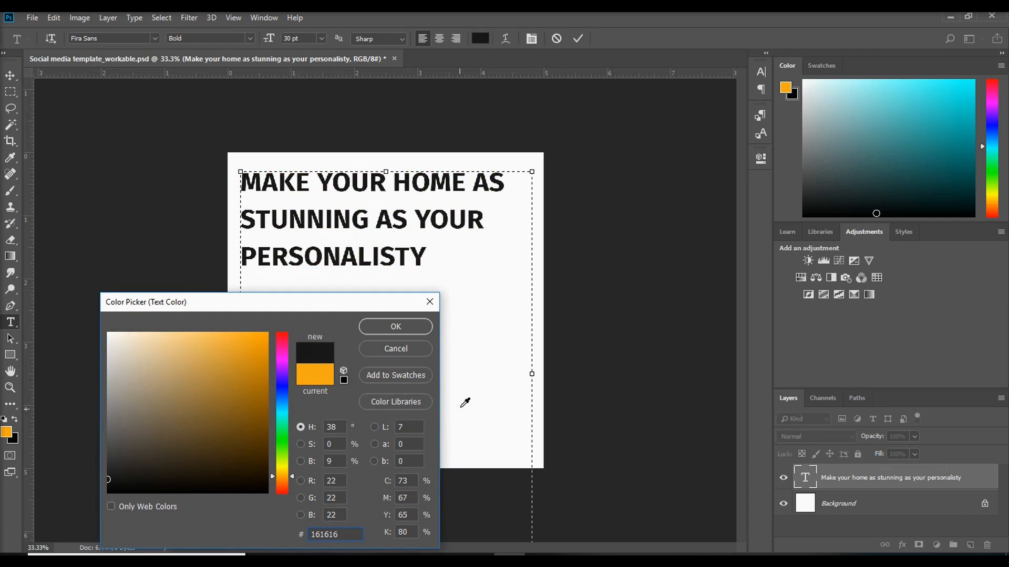
pyautogui.click(405, 328)
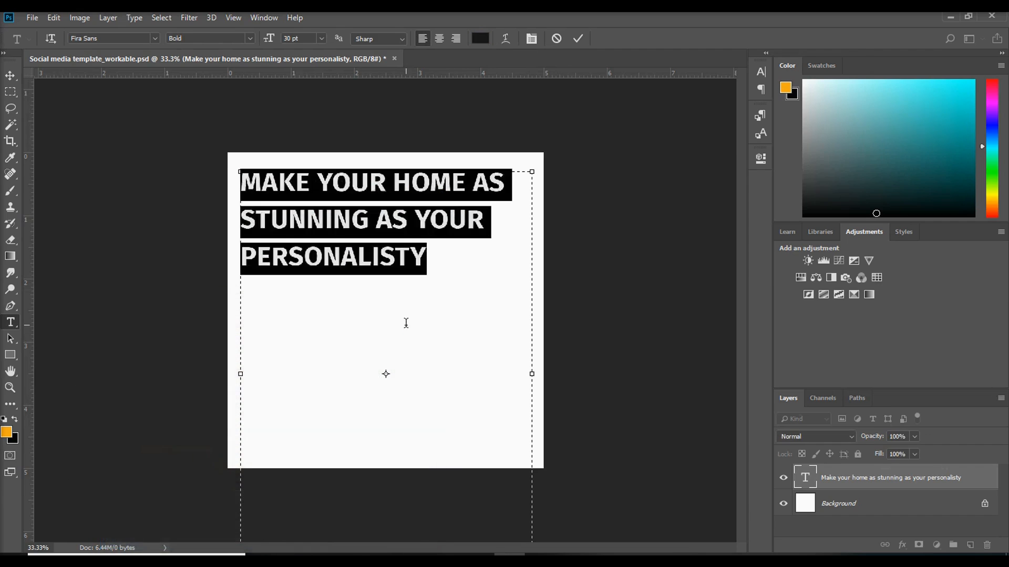
# Set the font size of the whole headline to 36 pt
pyautogui.click(355, 235)
pyautogui.moveTo(421, 267); pyautogui.dragTo(246, 191)
pyautogui.moveTo(269, 39); pyautogui.dragTo(273, 42)
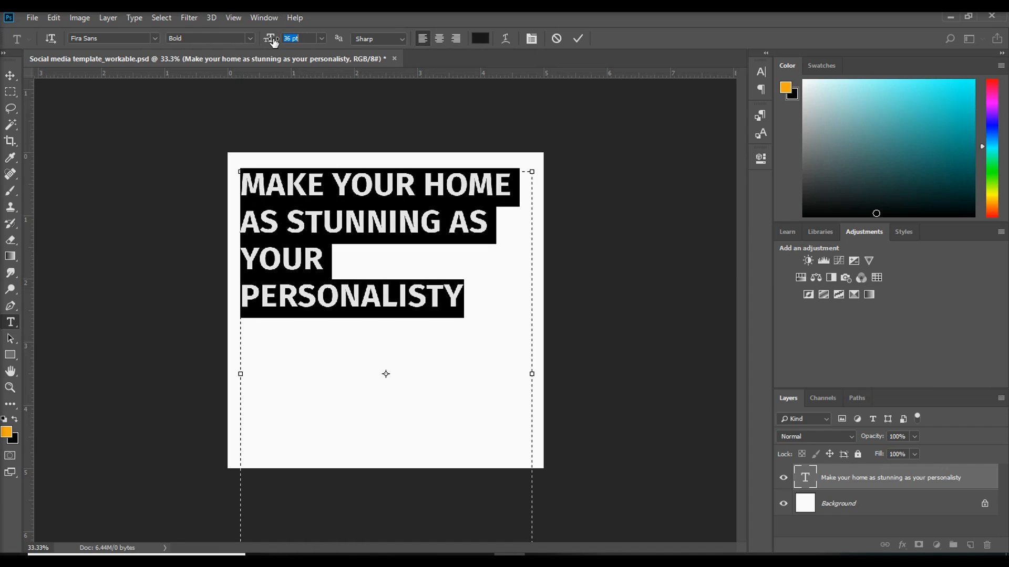
# Insert a line break after STUNNING so the third headline line reads AS YOUR
pyautogui.click(333, 262)
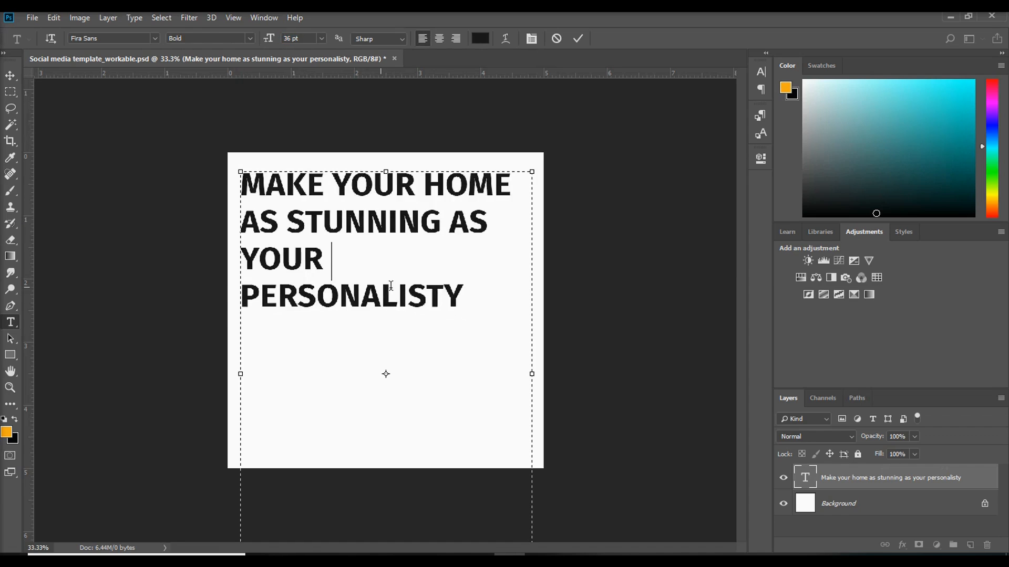
pyautogui.moveTo(464, 291); pyautogui.dragTo(259, 248)
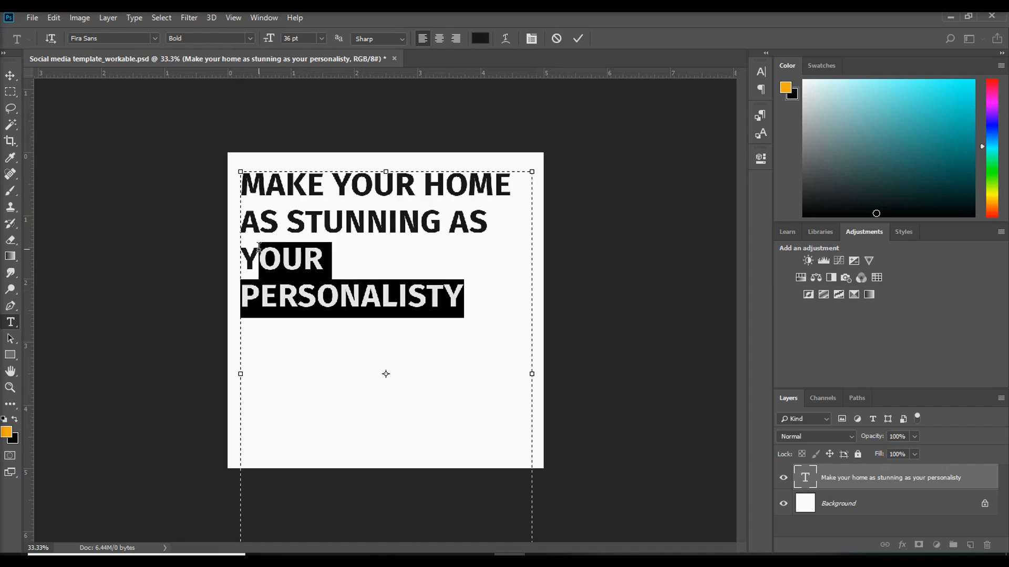
pyautogui.click(453, 221)
pyautogui.press('Return')
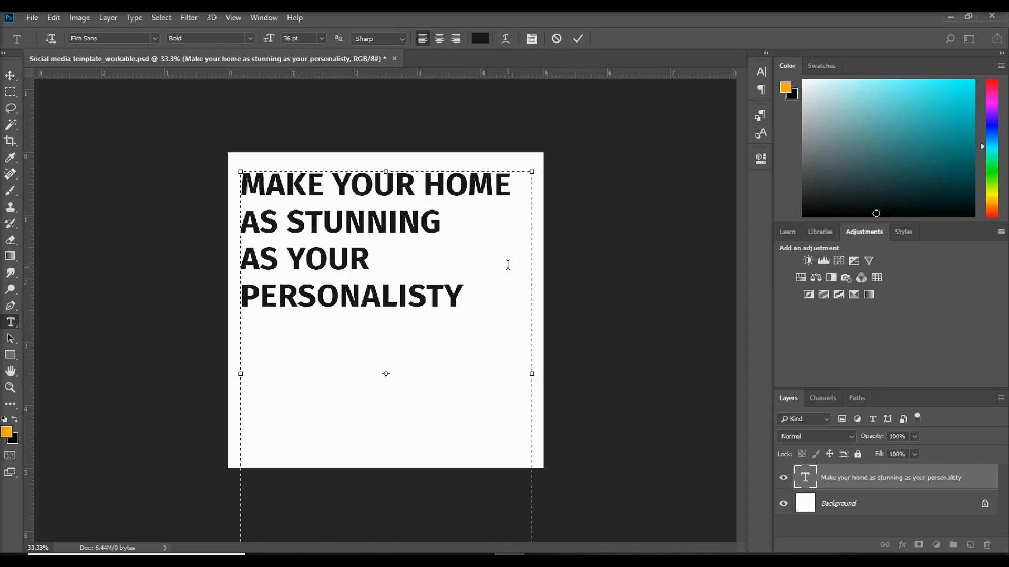
# Increase the leading of the whole headline so its four lines are spaced further apart
pyautogui.hotkey('ctrl', 'a')
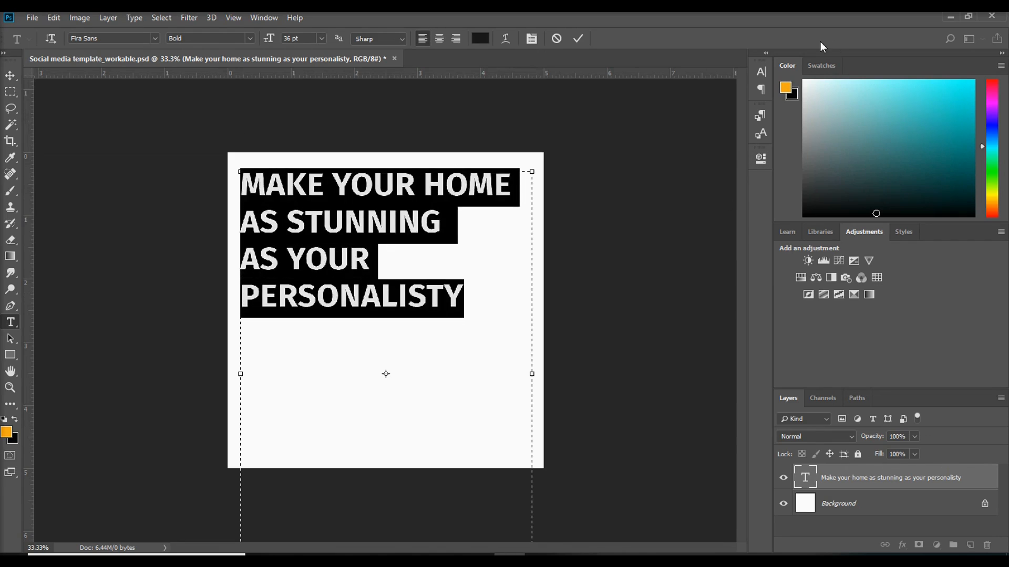
pyautogui.click(761, 71)
pyautogui.moveTo(689, 104); pyautogui.dragTo(696, 104)
pyautogui.click(723, 67)
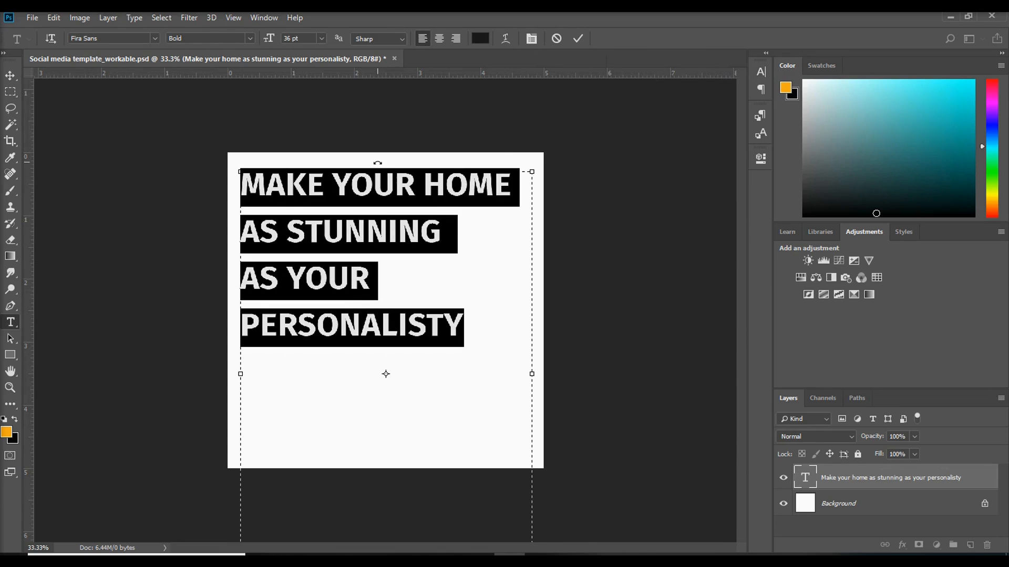
# Shorten the text box from its upper edge and move the headline block to the middle of the canvas
pyautogui.moveTo(386, 172); pyautogui.dragTo(388, 395)
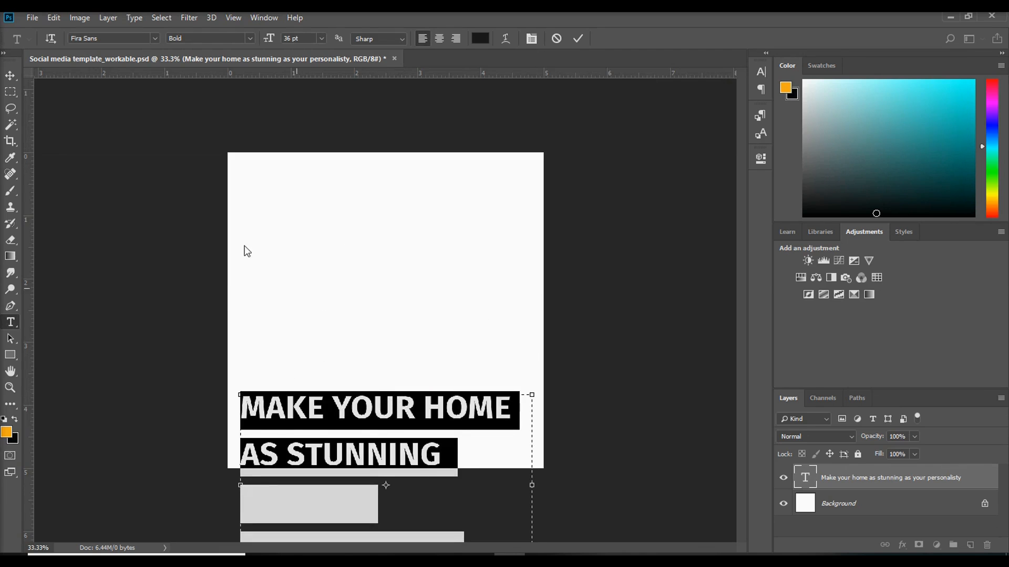
pyautogui.click(11, 76)
pyautogui.moveTo(382, 411); pyautogui.dragTo(395, 227)
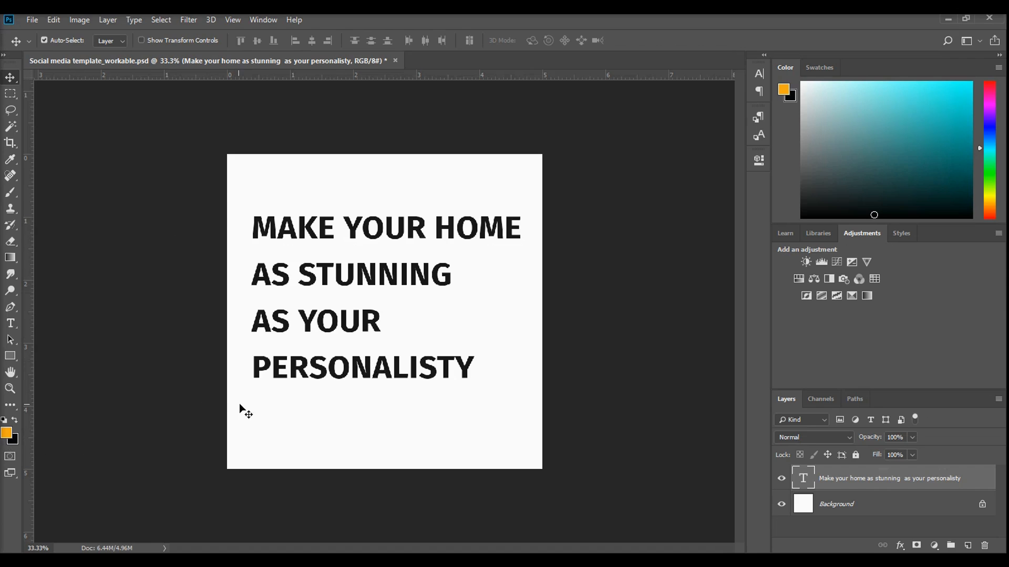
pyautogui.moveTo(379, 228); pyautogui.dragTo(380, 235)
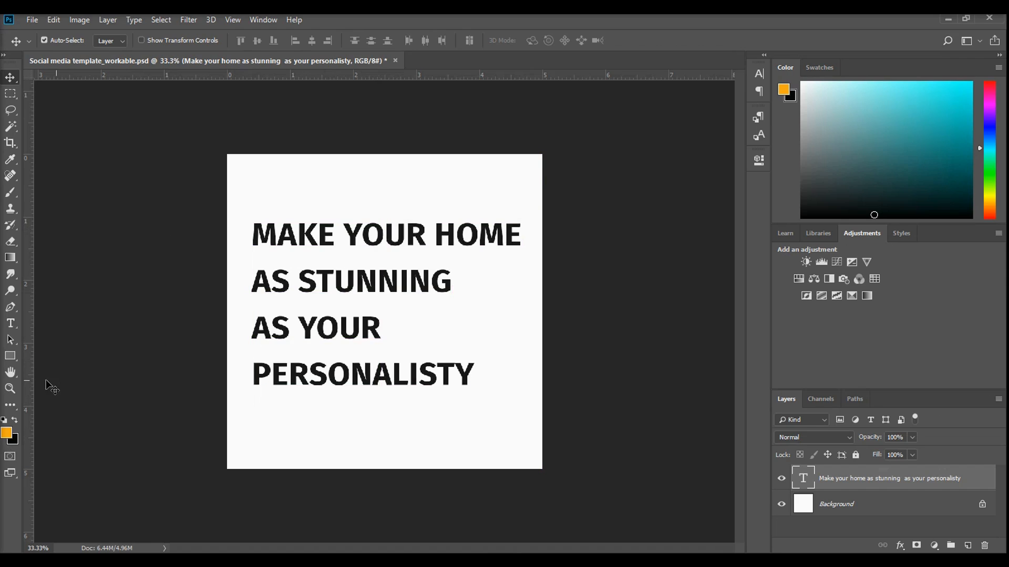
# Color the headline's last line, PERSONALISTY, dark red and shift the whole text block slightly left
pyautogui.click(10, 323)
pyautogui.click(420, 371)
pyautogui.moveTo(518, 374); pyautogui.dragTo(254, 382)
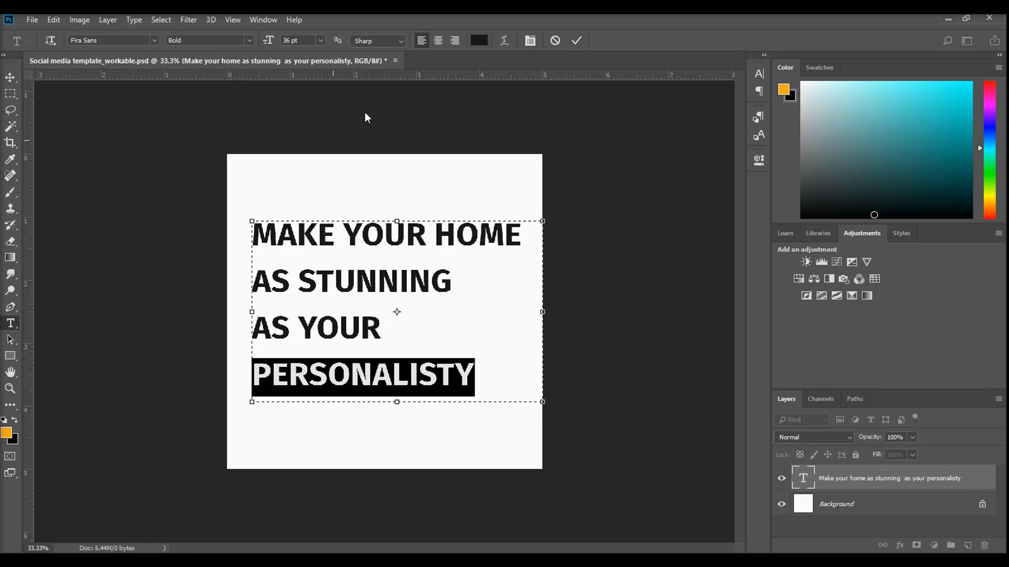
pyautogui.click(480, 42)
pyautogui.click(225, 387)
pyautogui.moveTo(224, 386); pyautogui.dragTo(266, 402)
pyautogui.click(418, 333)
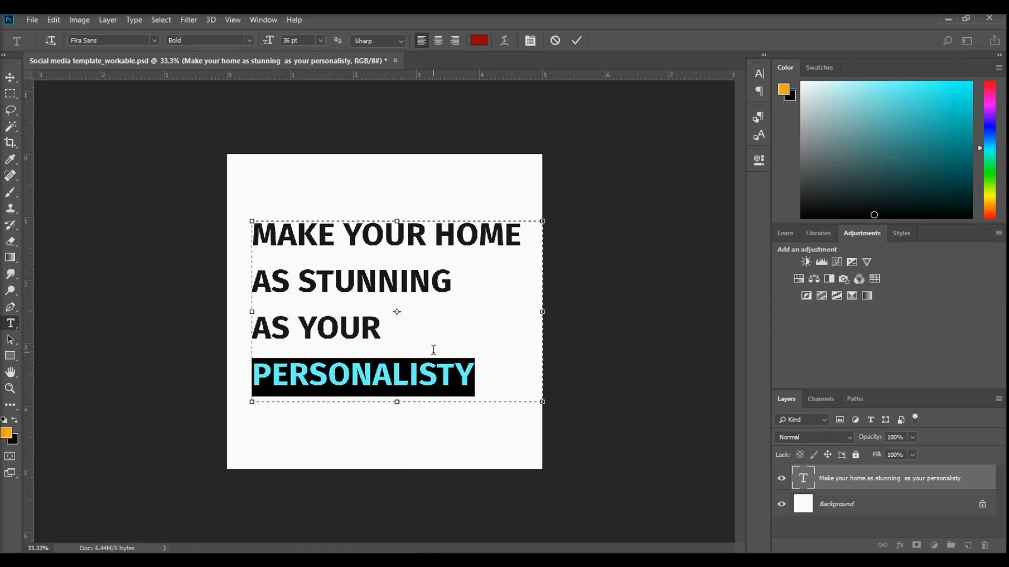
pyautogui.click(11, 76)
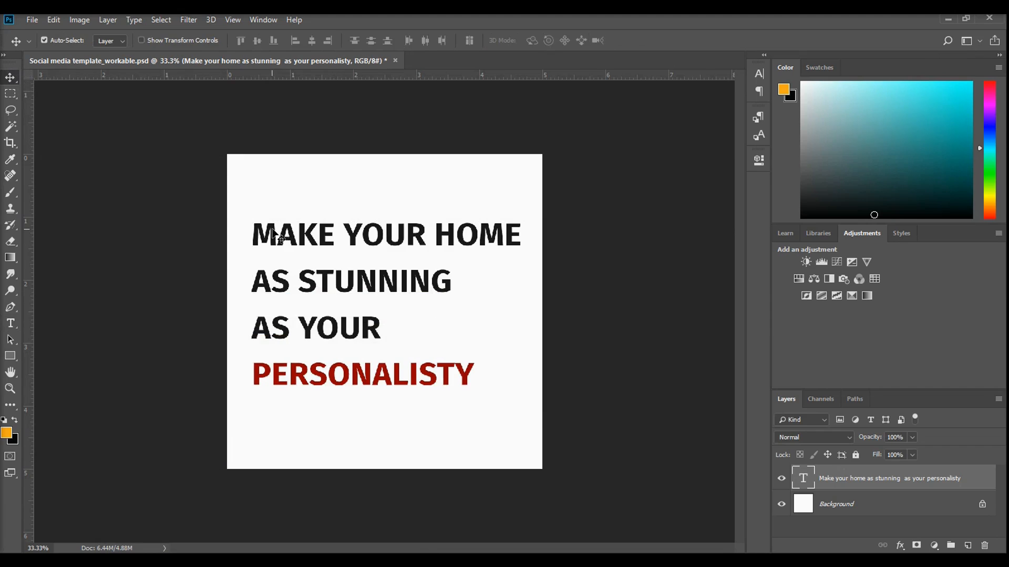
pyautogui.moveTo(272, 234); pyautogui.dragTo(266, 235)
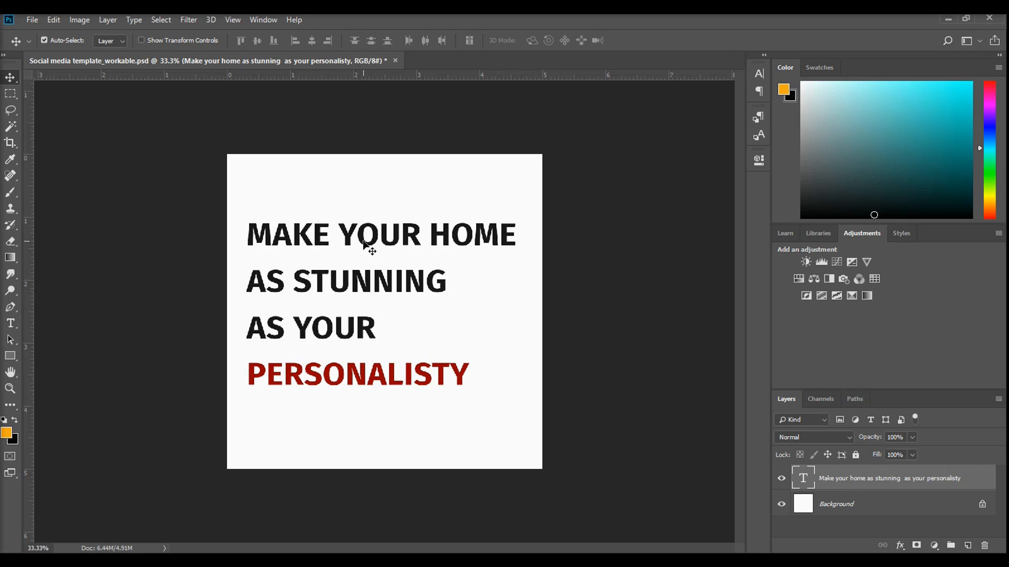
# Enlarge the headline's last line, PERSONALISTY, to a font size of 47 pt
pyautogui.click(387, 234)
pyautogui.click(11, 325)
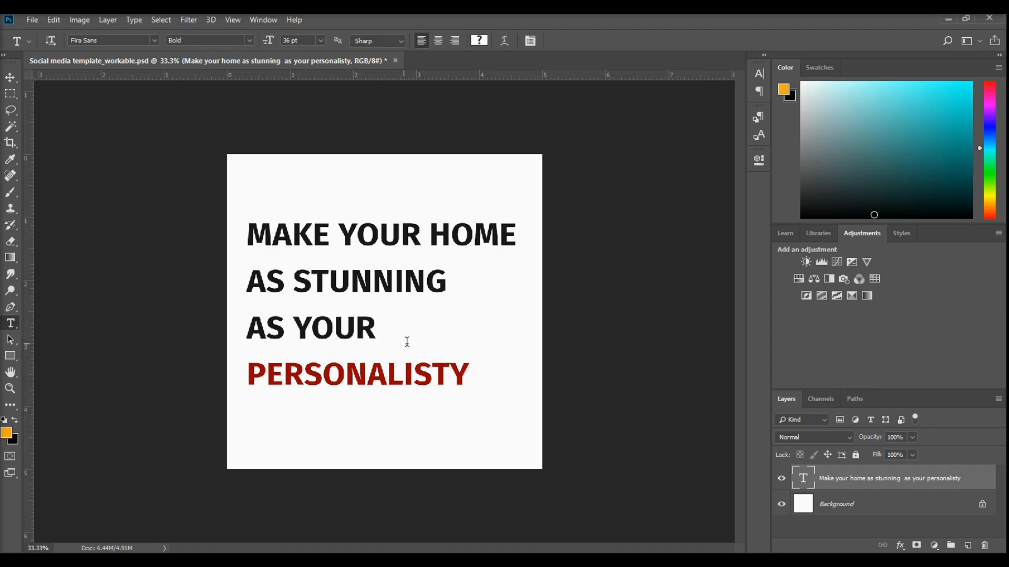
pyautogui.doubleClick(498, 375)
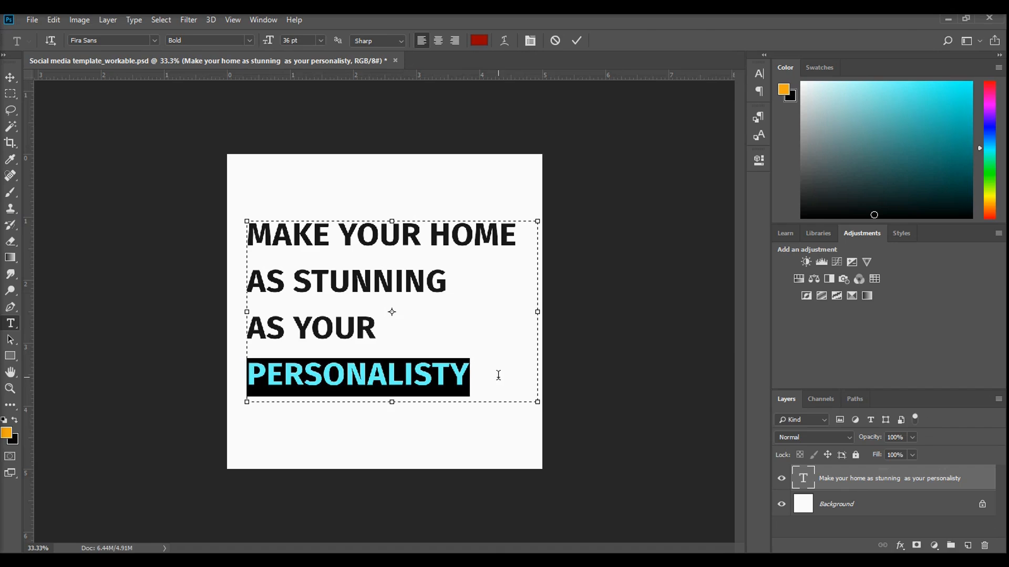
pyautogui.click(759, 78)
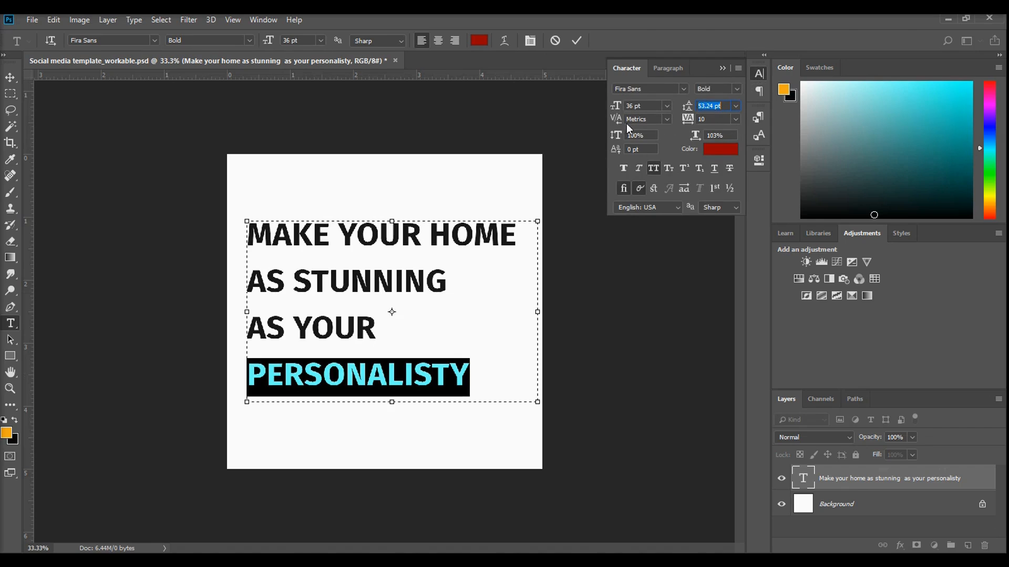
pyautogui.doubleClick(383, 365)
pyautogui.moveTo(618, 109); pyautogui.dragTo(625, 111)
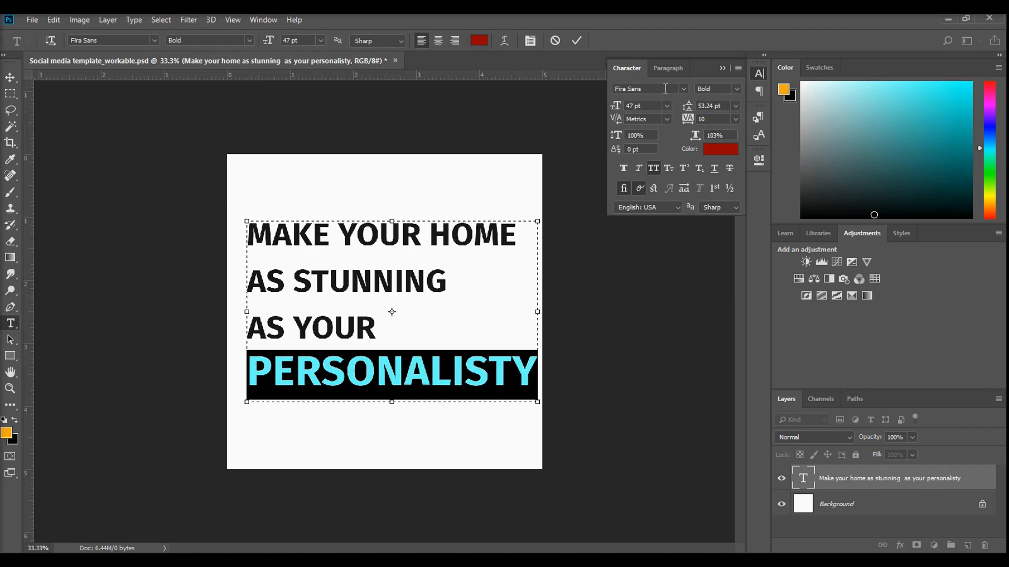
pyautogui.click(729, 70)
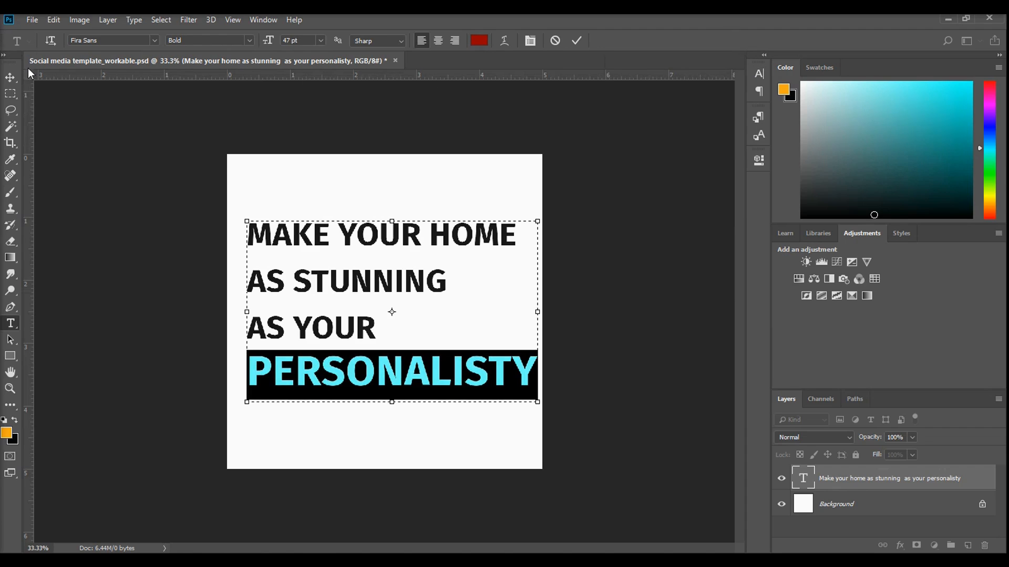
# Nudge the whole headline text block slightly left on the canvas
pyautogui.click(10, 77)
pyautogui.press('Left')
pyautogui.press('Left')
pyautogui.press('Left')
pyautogui.press('Left')
pyautogui.press('Left')
pyautogui.press('Left')
pyautogui.press('Left')
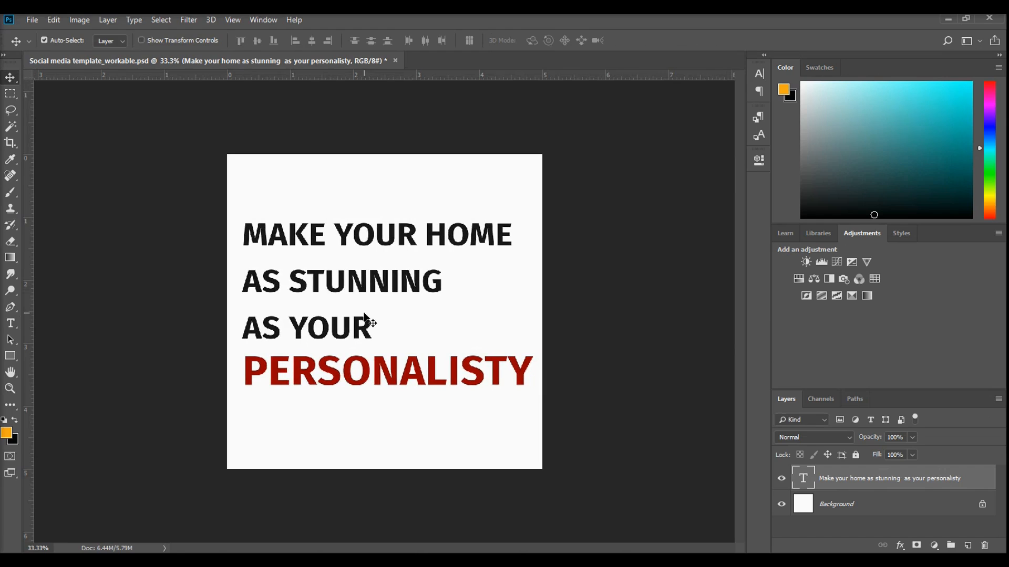
pyautogui.press('Left')
pyautogui.press('Left')
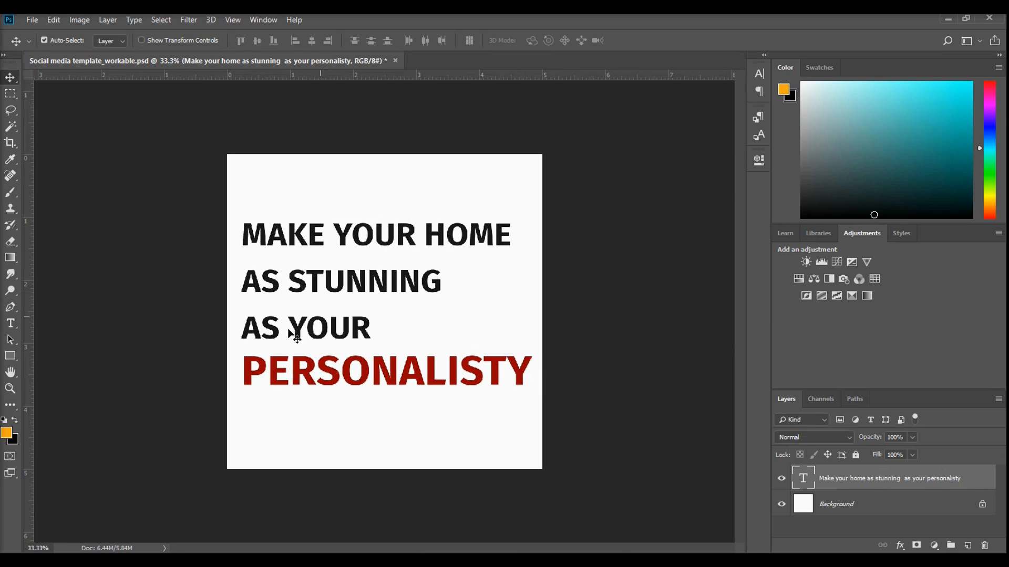
# Set the font size of the headline's last line, PERSONALISTY, to 43 pt and commit the text edit
pyautogui.click(11, 324)
pyautogui.doubleClick(458, 374)
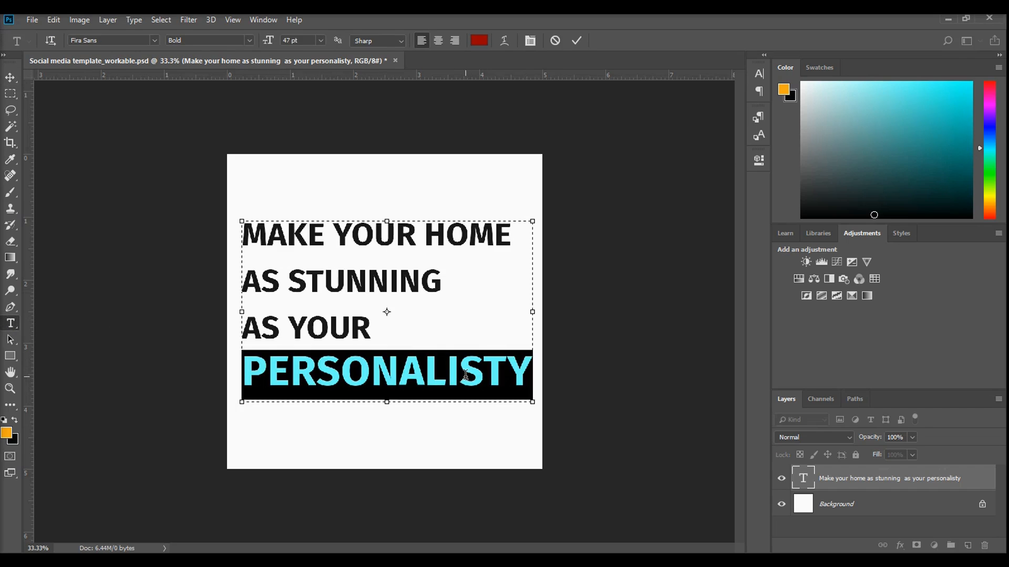
pyautogui.click(759, 74)
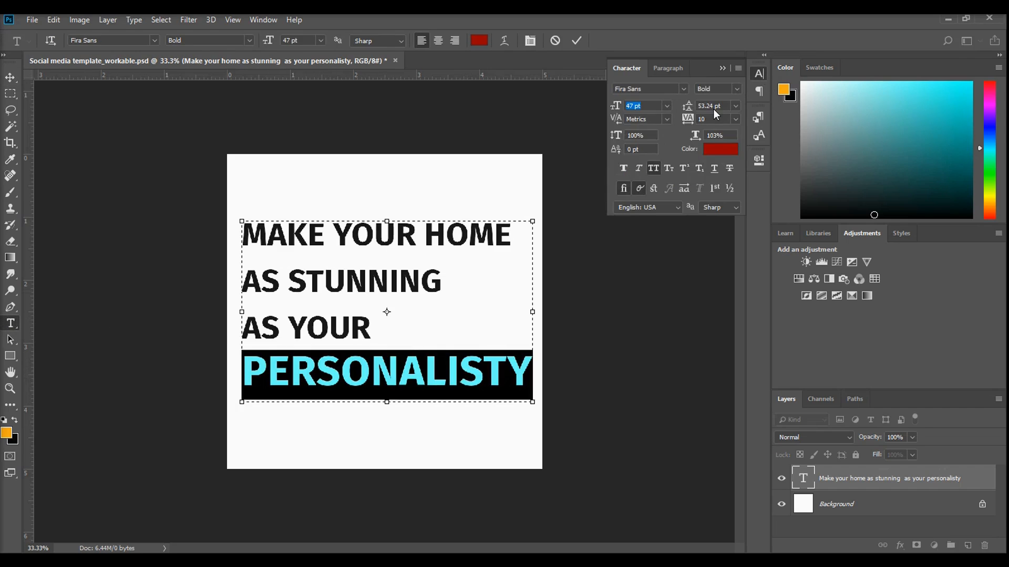
pyautogui.click(634, 106)
pyautogui.press('Return')
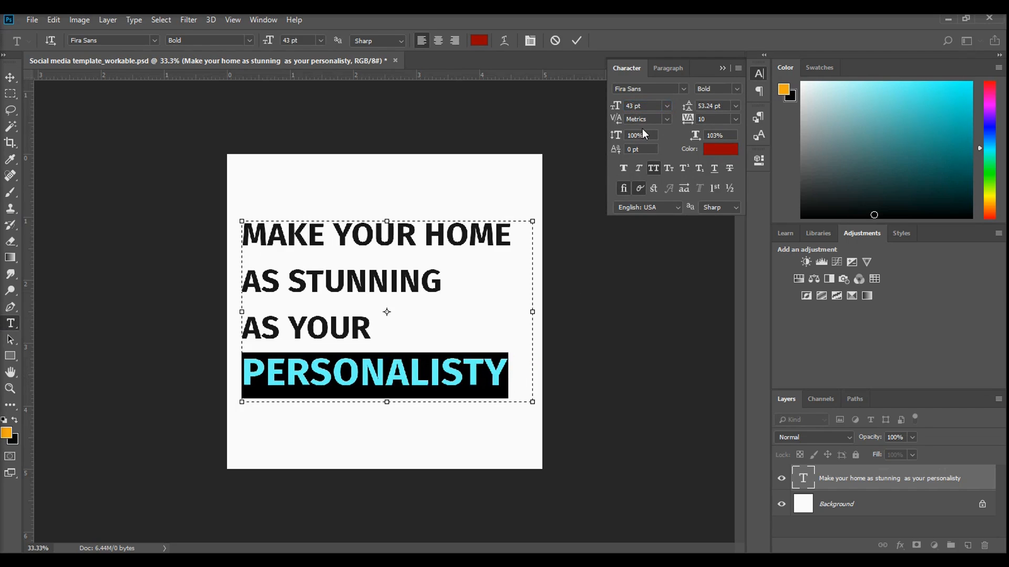
pyautogui.click(723, 68)
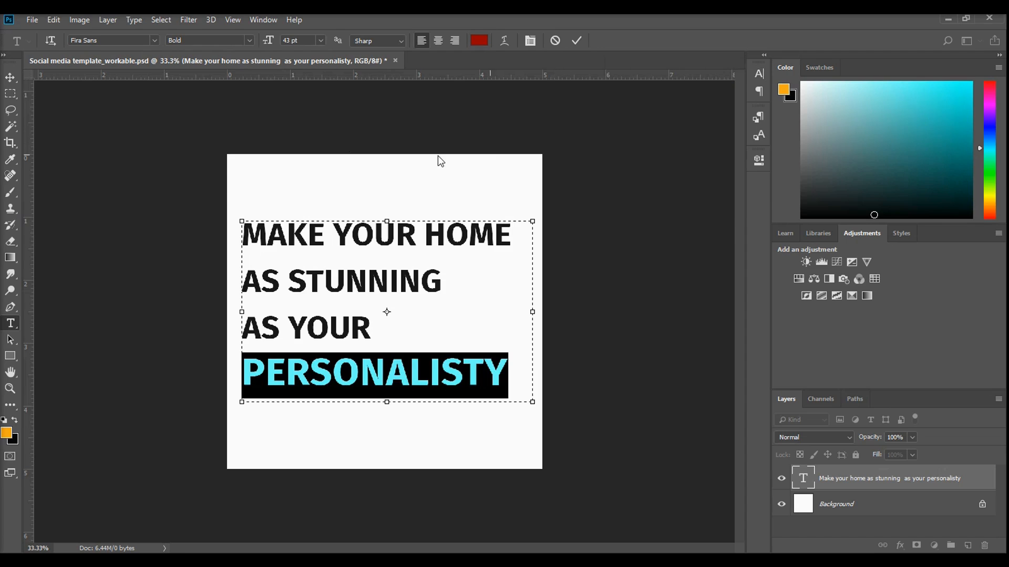
pyautogui.click(10, 77)
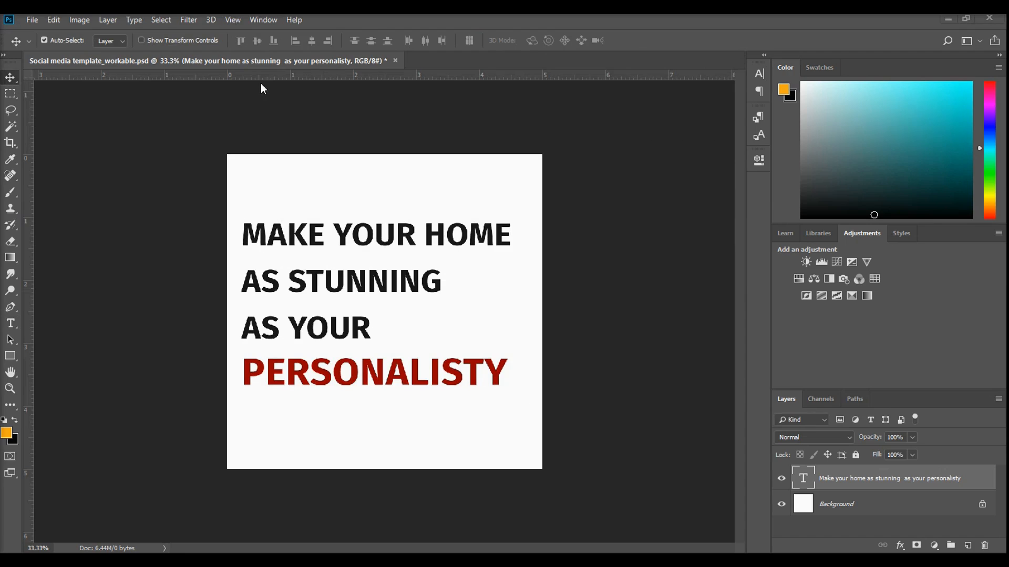
# Frame the headline with two horizontal and two vertical ruler guides along the upper, lower, left and right edges of the text
pyautogui.click(233, 20)
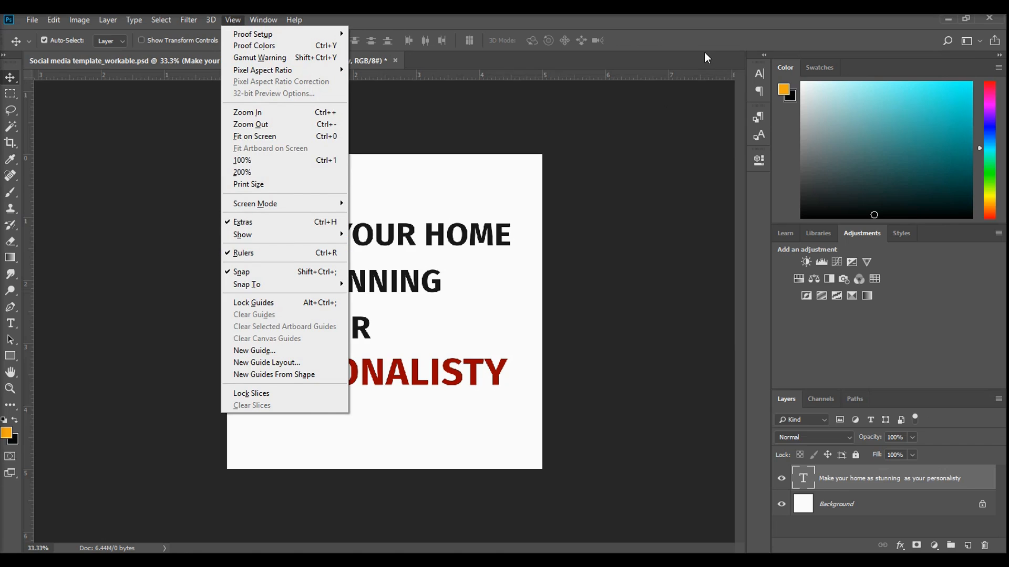
pyautogui.click(675, 107)
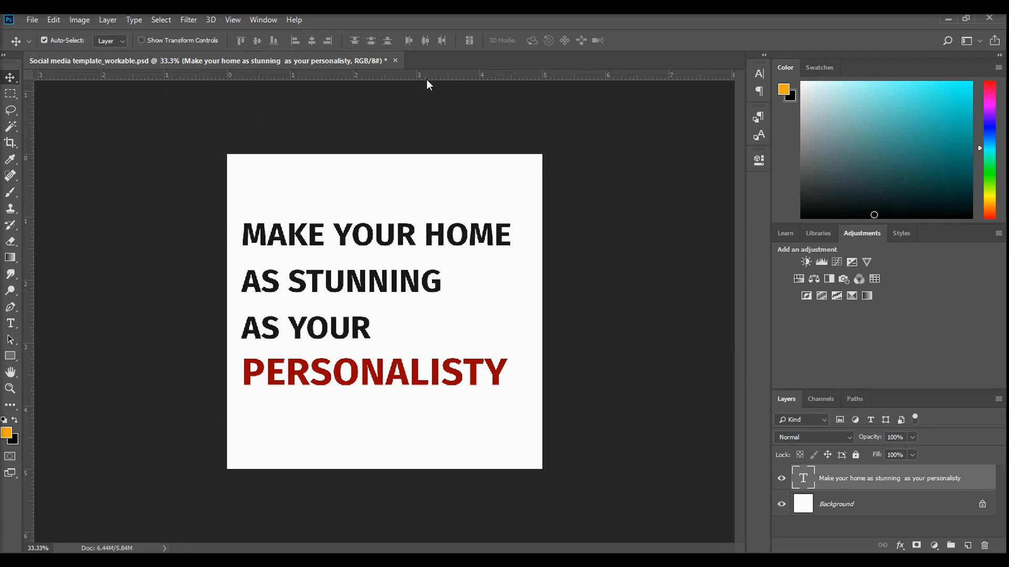
pyautogui.moveTo(330, 74); pyautogui.dragTo(364, 221)
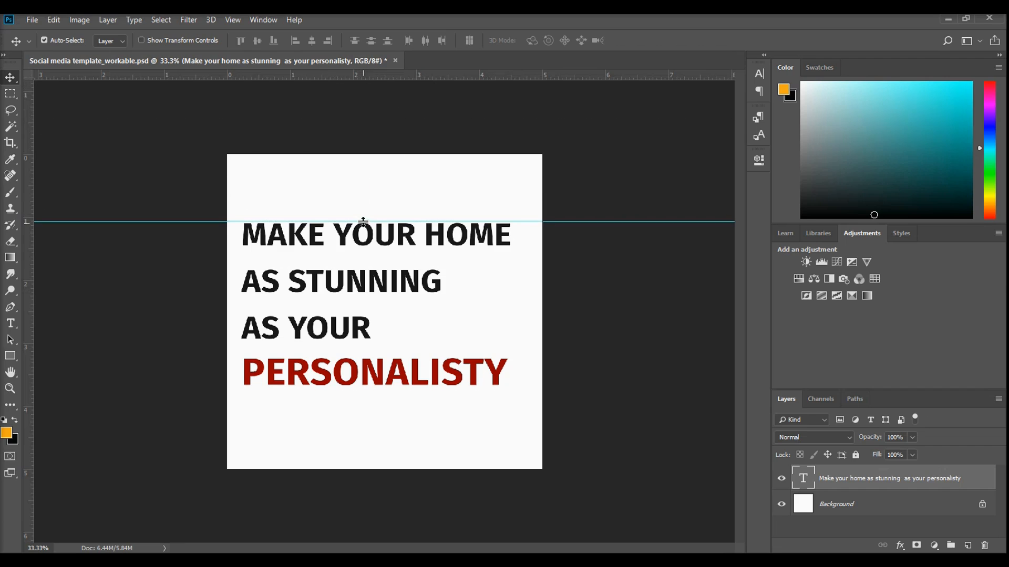
pyautogui.moveTo(351, 76); pyautogui.dragTo(400, 385)
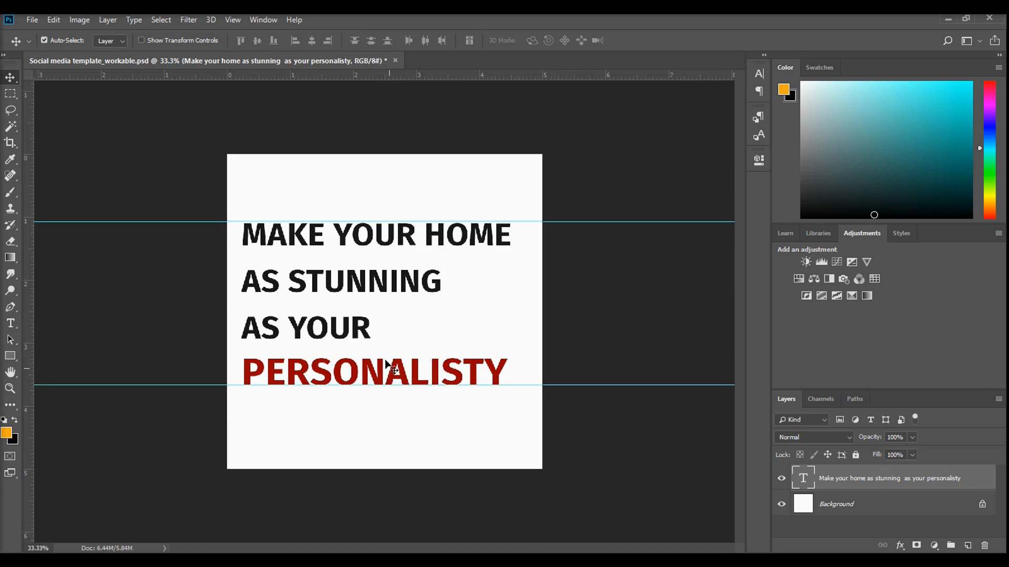
pyautogui.moveTo(26, 121); pyautogui.dragTo(241, 214)
pyautogui.moveTo(26, 200); pyautogui.dragTo(507, 221)
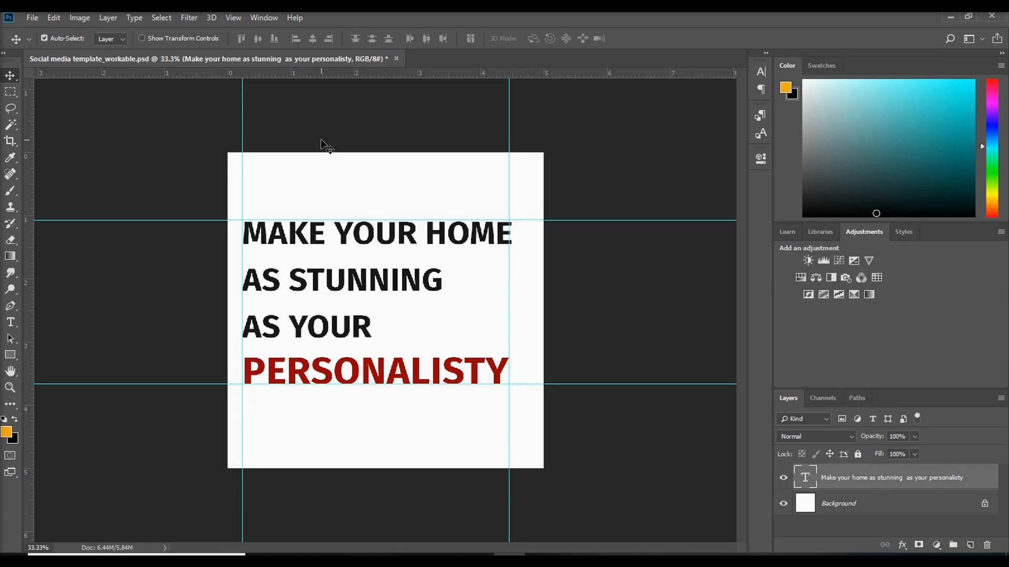
# Save the document as a new Photoshop file named Brand_Message_1 in the Photoshop tour folder, with Maximize Compatibility on
pyautogui.click(30, 18)
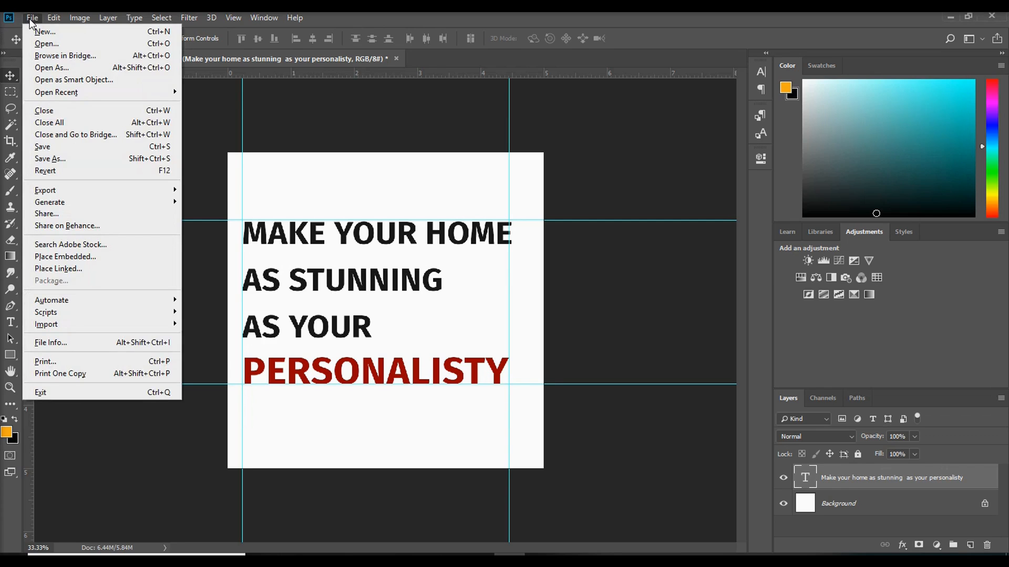
pyautogui.click(97, 160)
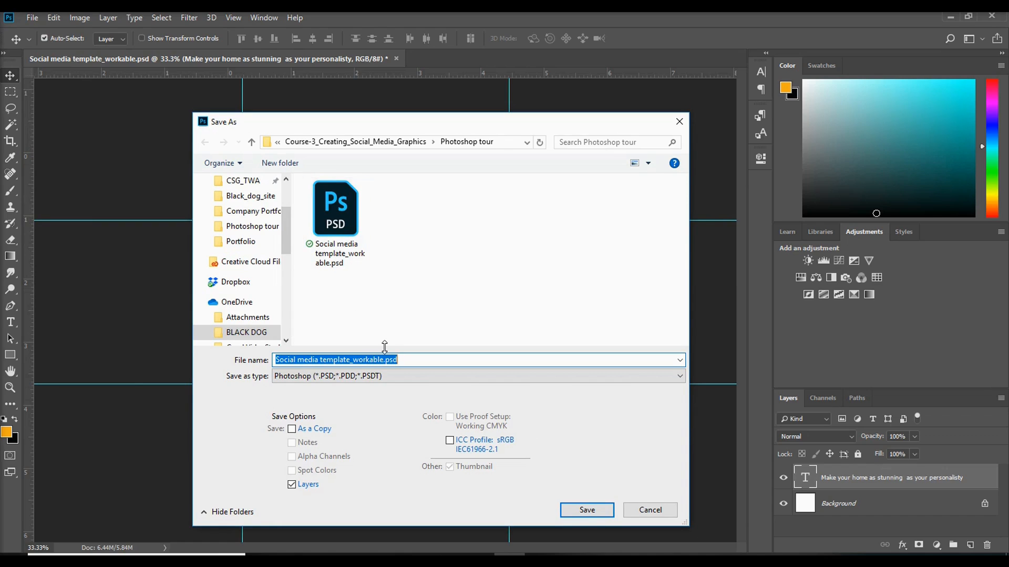
pyautogui.press('BackSpace')
pyautogui.write('Brand')
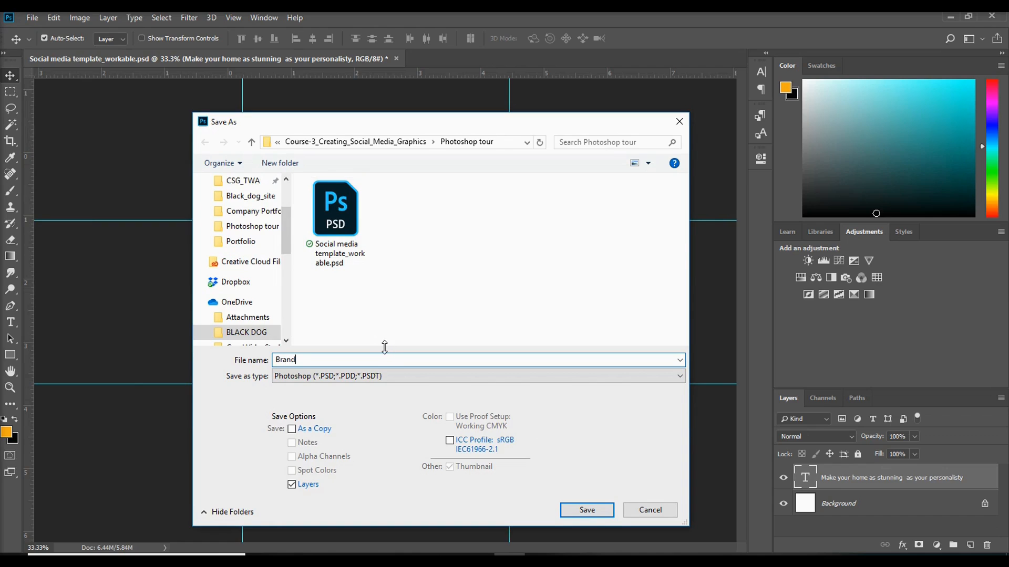
pyautogui.write('_Message_1')
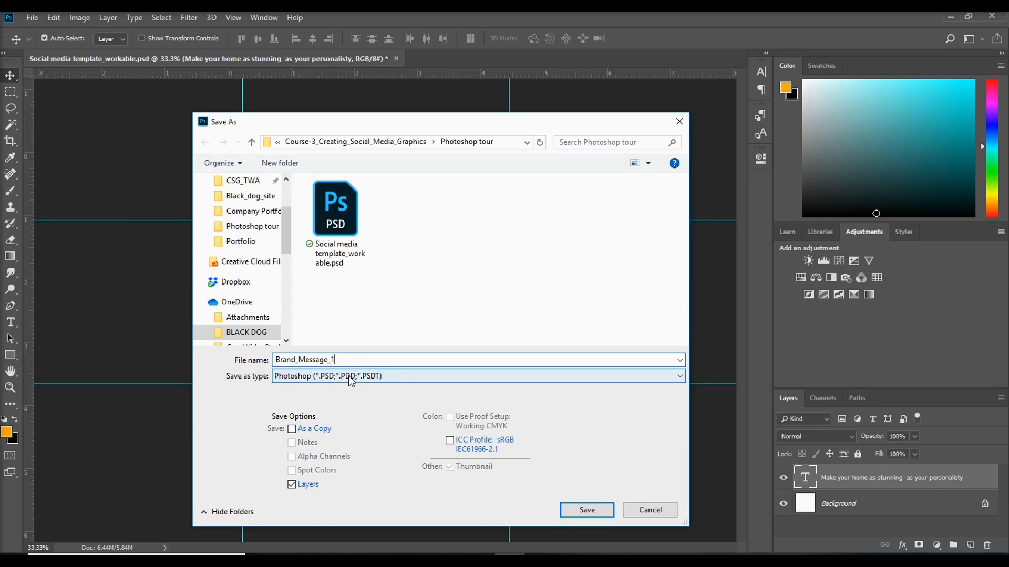
pyautogui.click(603, 507)
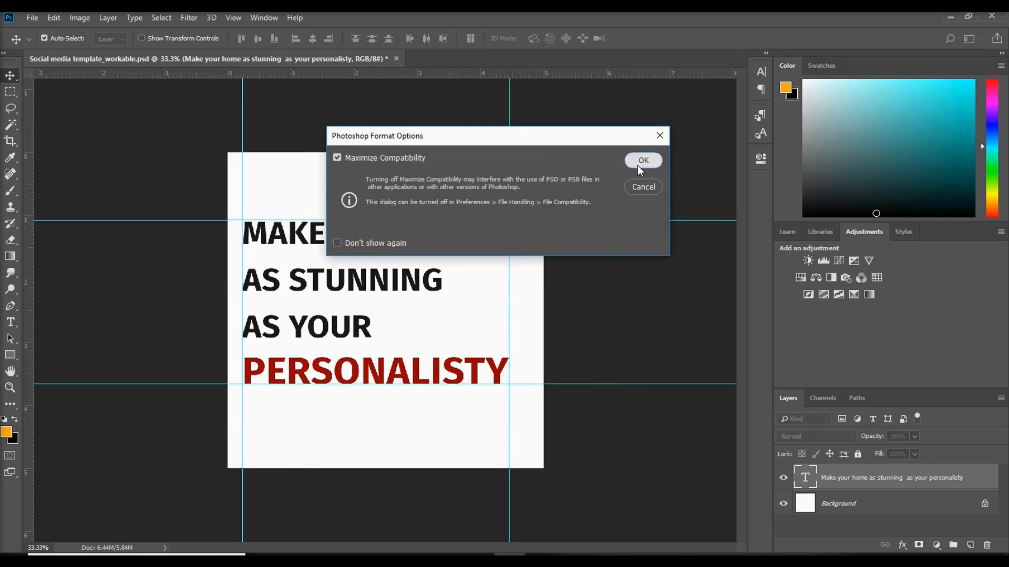
pyautogui.click(639, 164)
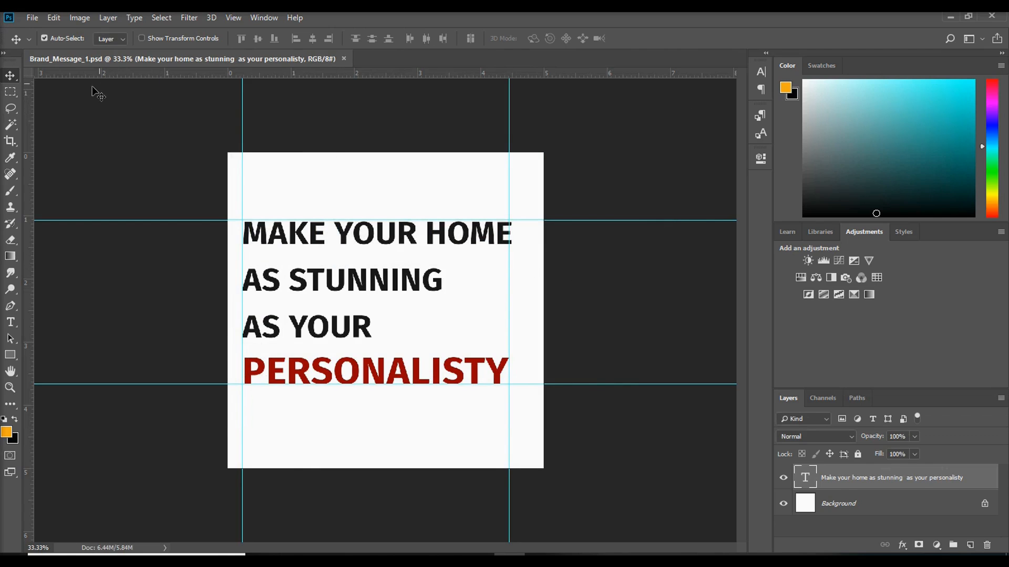
# Set up an Export As of the artwork in JPG format at 100% quality
pyautogui.click(37, 17)
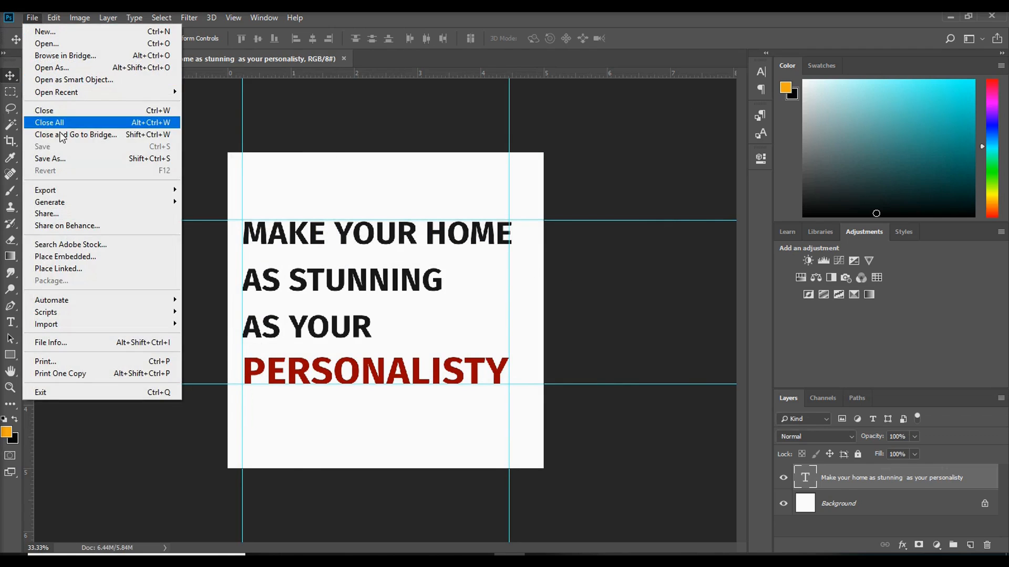
pyautogui.moveTo(168, 186)
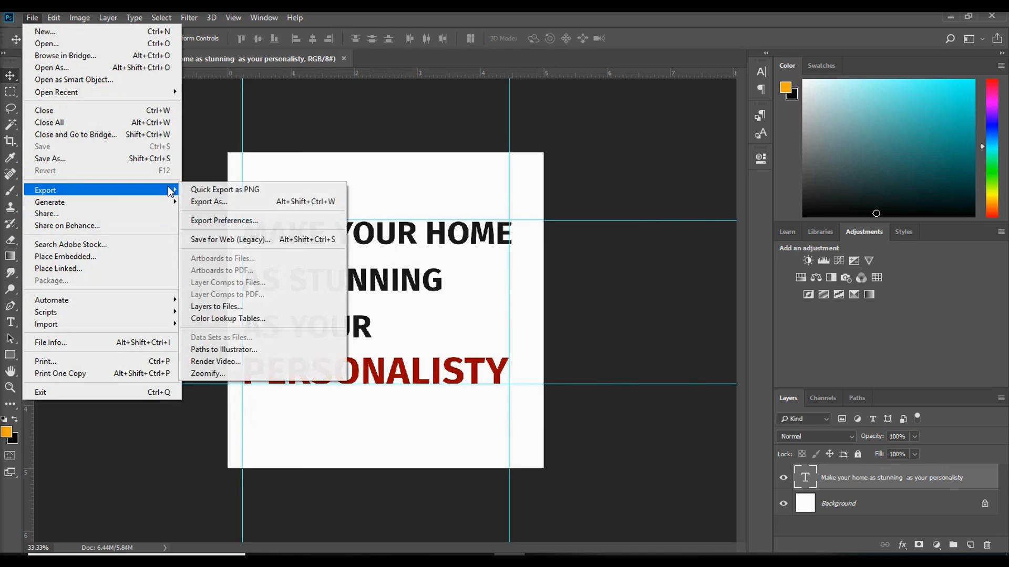
pyautogui.click(234, 205)
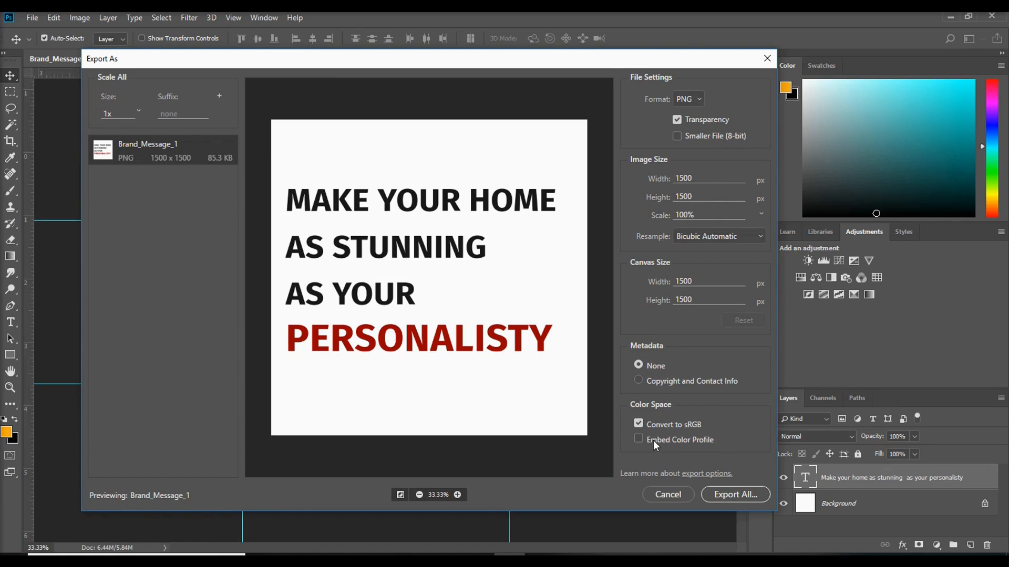
pyautogui.click(698, 100)
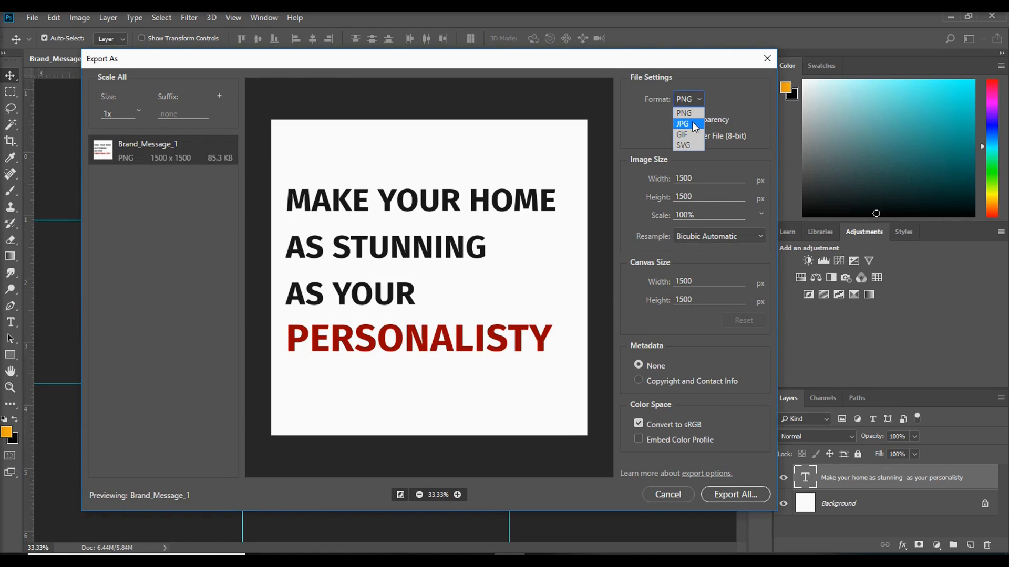
pyautogui.click(693, 123)
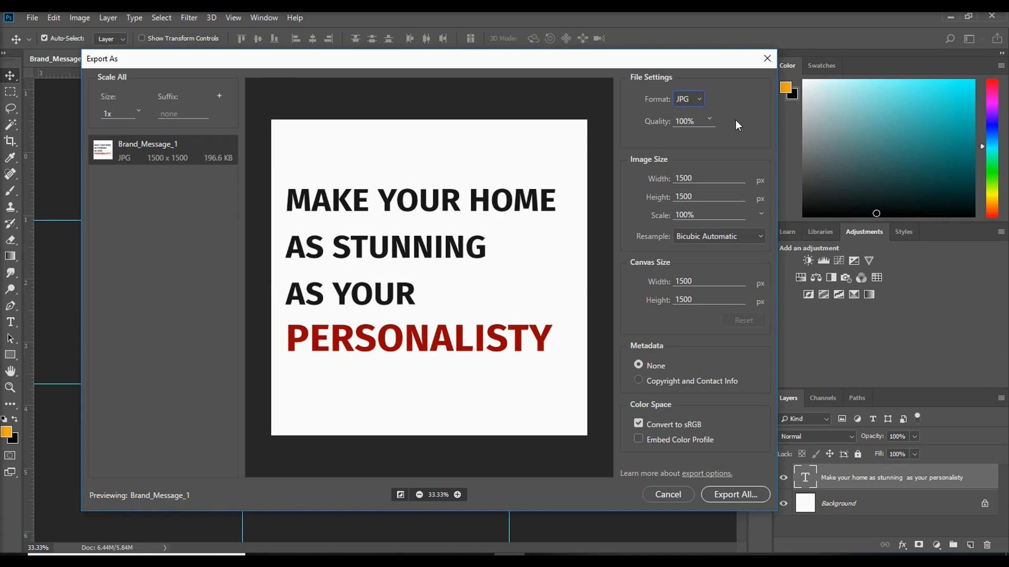
pyautogui.click(709, 120)
pyautogui.moveTo(719, 135); pyautogui.dragTo(783, 142)
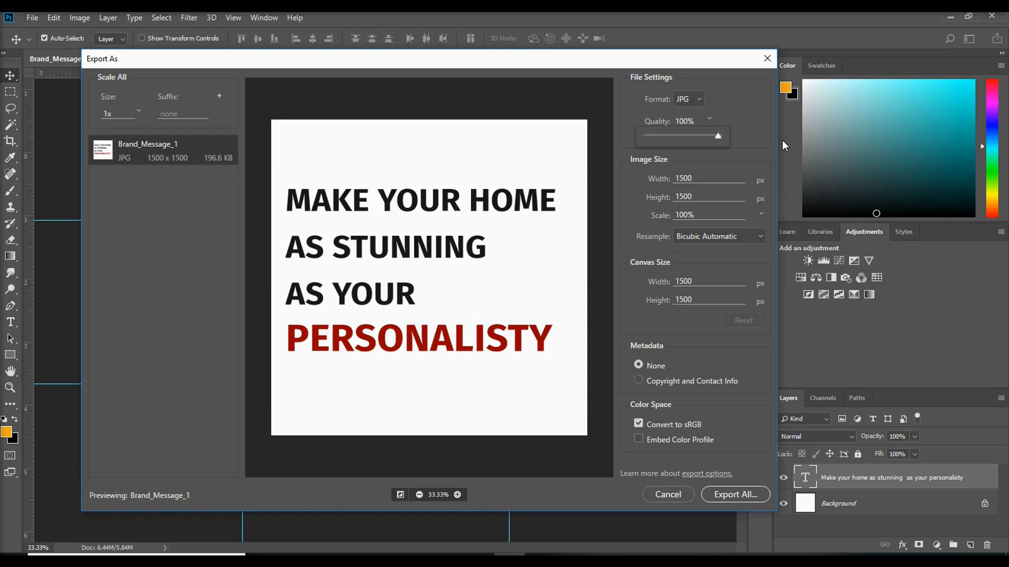
pyautogui.click(748, 102)
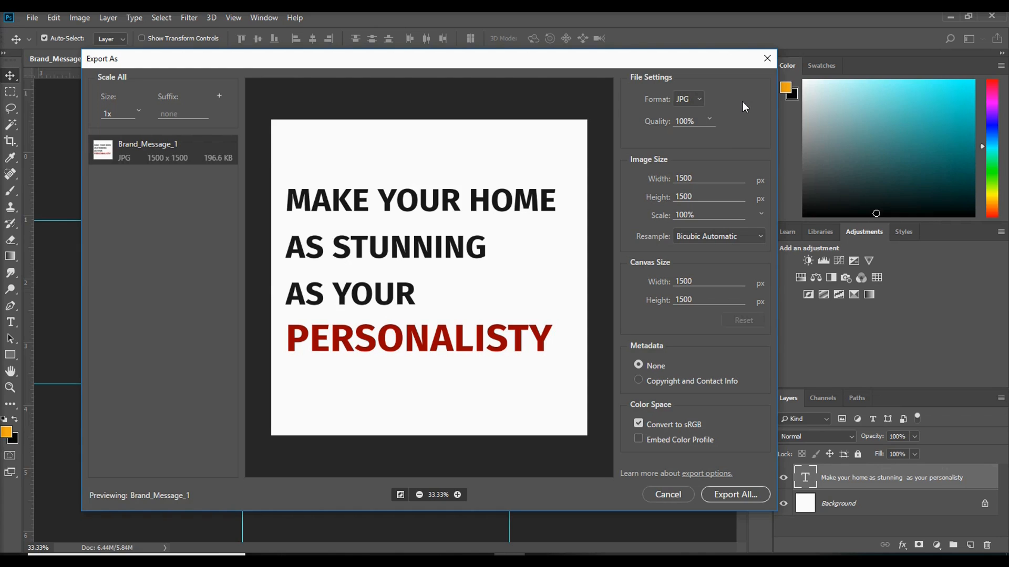
pyautogui.click(708, 120)
pyautogui.moveTo(721, 137)
pyautogui.mouseDown()
pyautogui.moveTo(683, 137)
pyautogui.moveTo(727, 128)
pyautogui.mouseUp()
# Export the image as Brand_Message_1.jpg into the Finished folder inside Working file
pyautogui.click(742, 490)
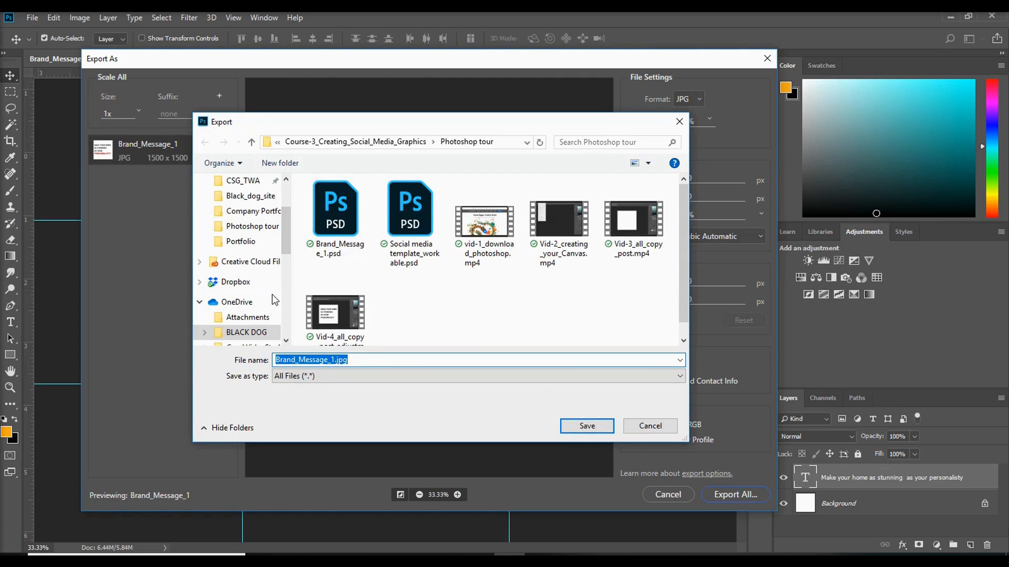
pyautogui.click(251, 142)
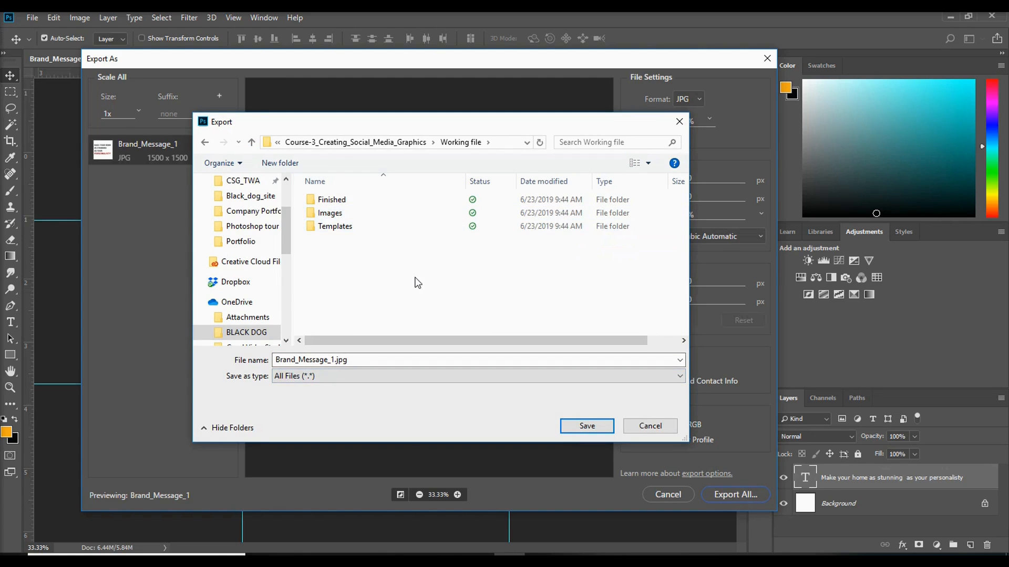
pyautogui.doubleClick(342, 199)
pyautogui.click(332, 360)
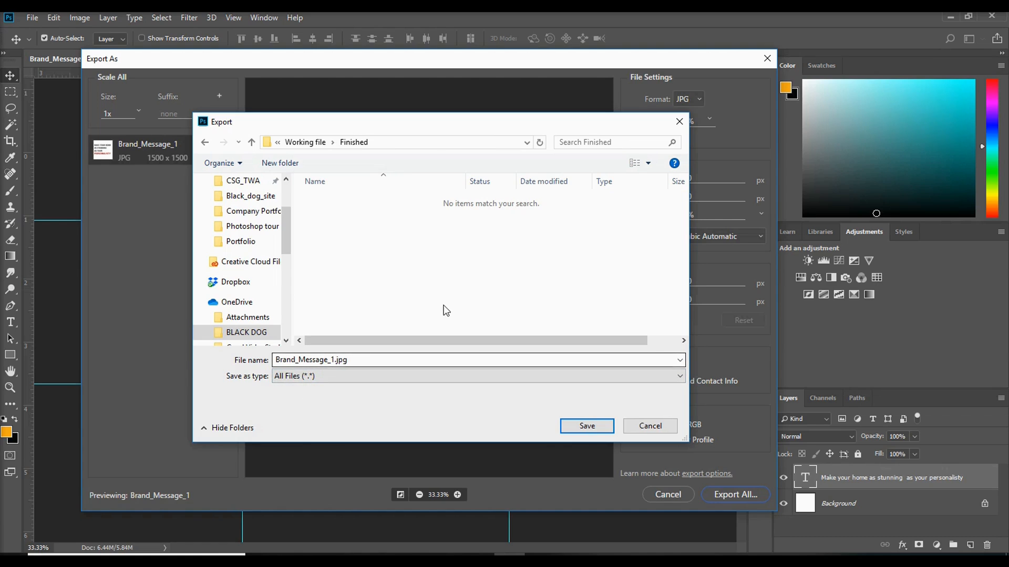
pyautogui.click(604, 426)
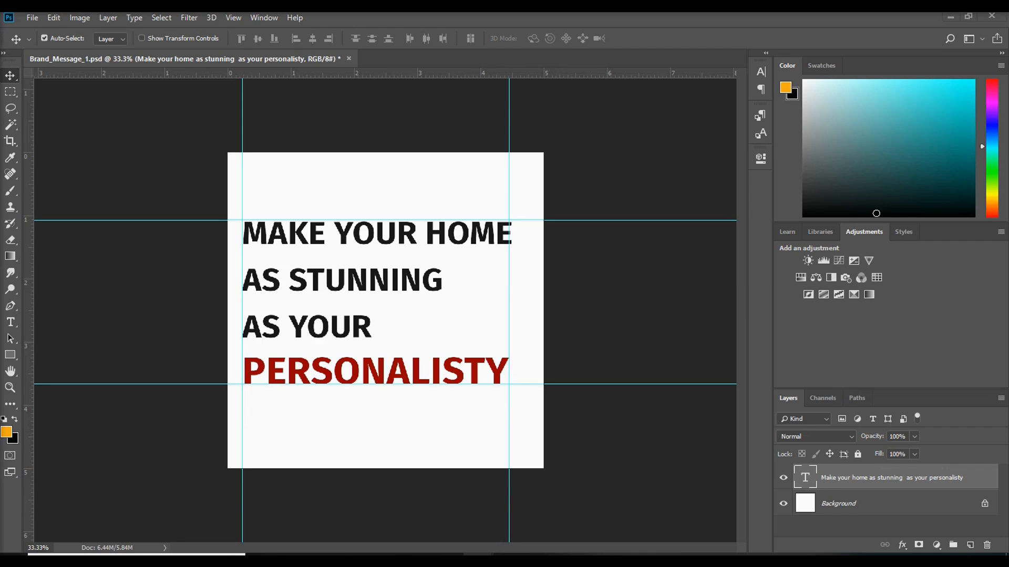
# Switch to File Explorer, open the Finished folder and select the exported Brand_Message_1.jpg
pyautogui.moveTo(479, 560)
pyautogui.click(504, 534)
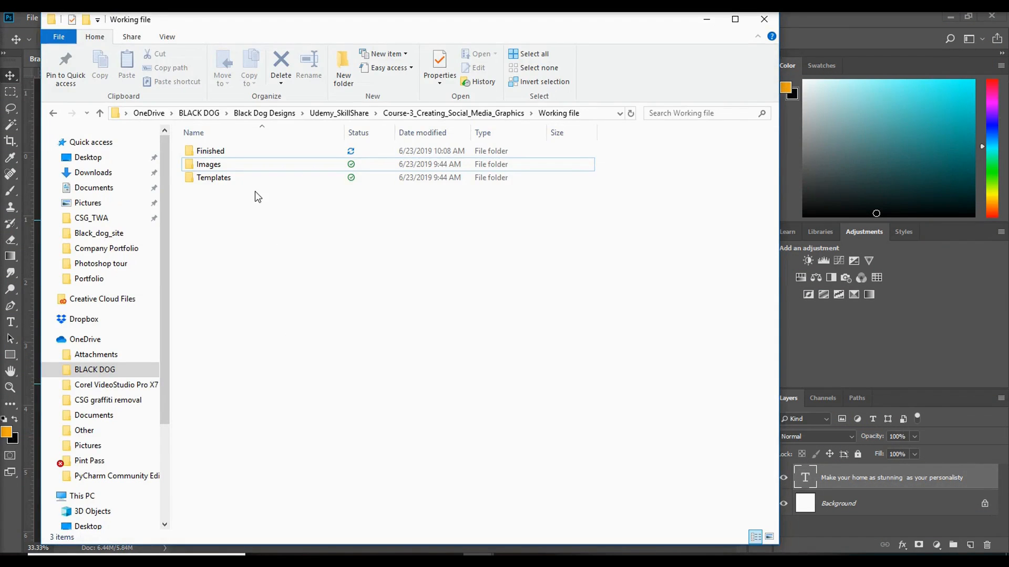
pyautogui.click(245, 152)
pyautogui.doubleClick(245, 152)
pyautogui.click(214, 166)
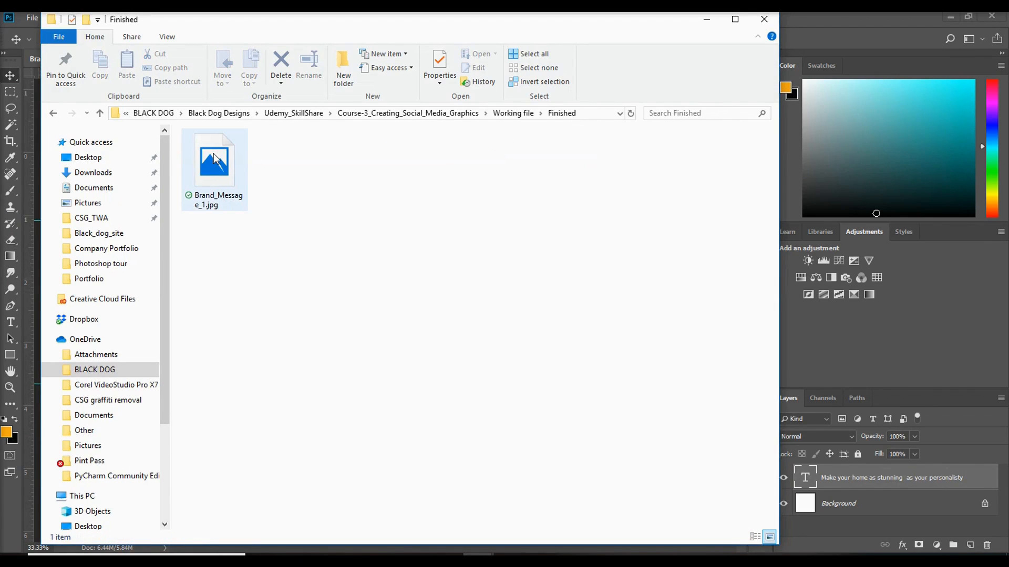